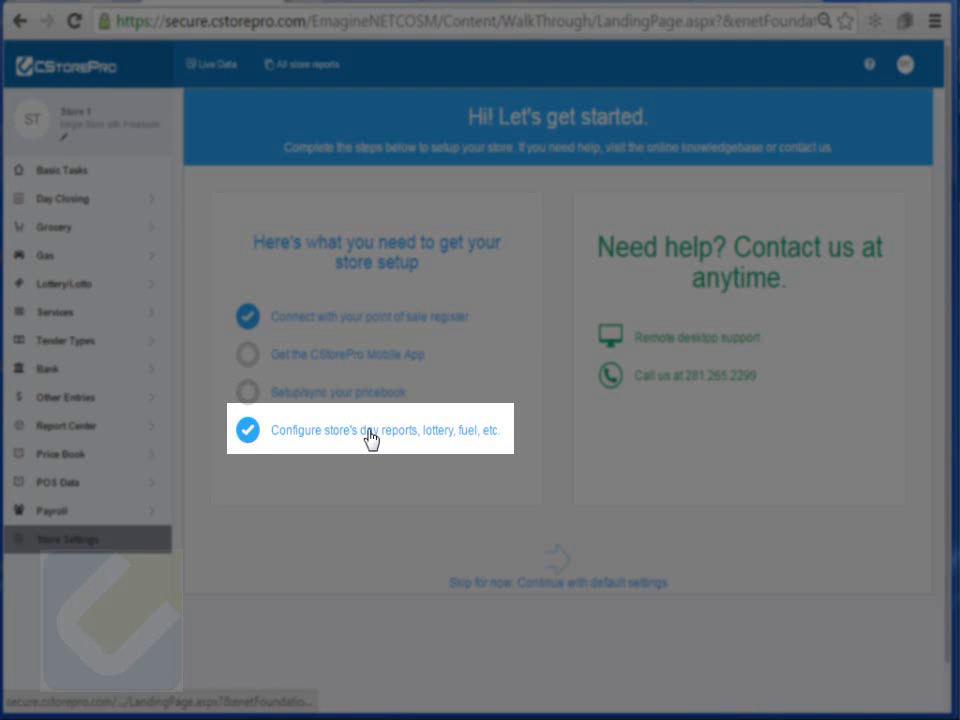
# - Start the store configuration for day reports, lottery and fuel, and continue past the general settings and bank accounts to the core components
pyautogui.click(367, 431)
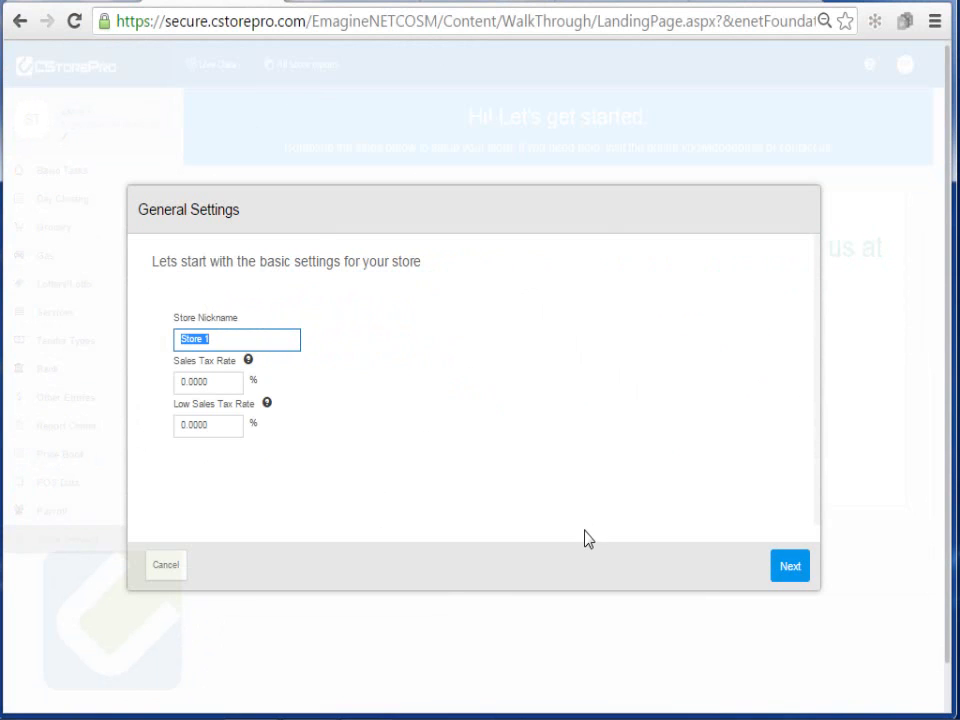
pyautogui.click(802, 570)
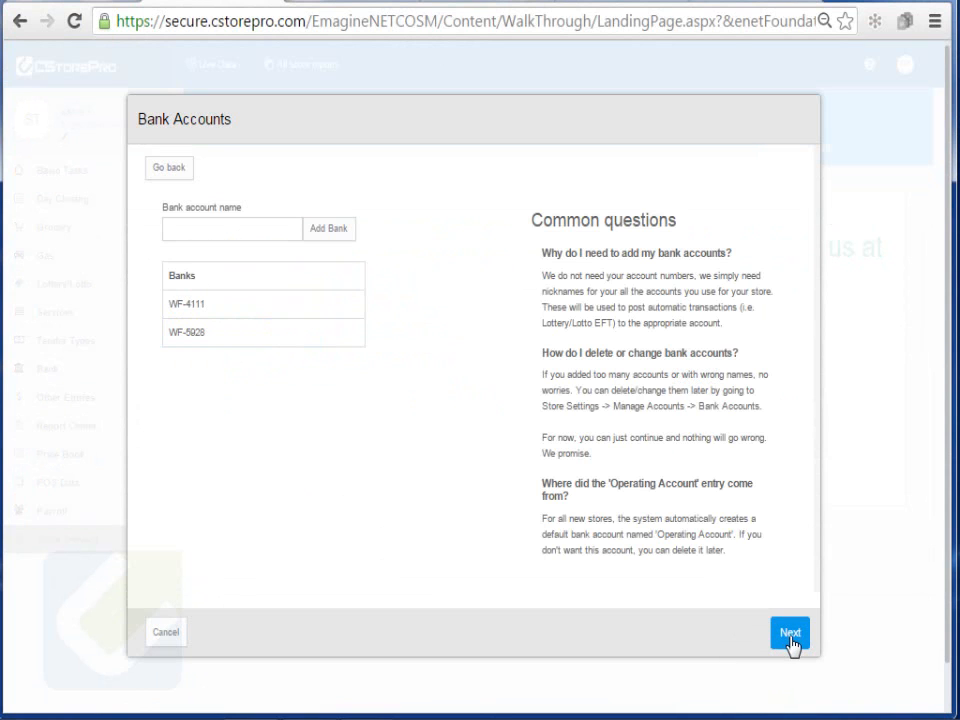
pyautogui.click(790, 636)
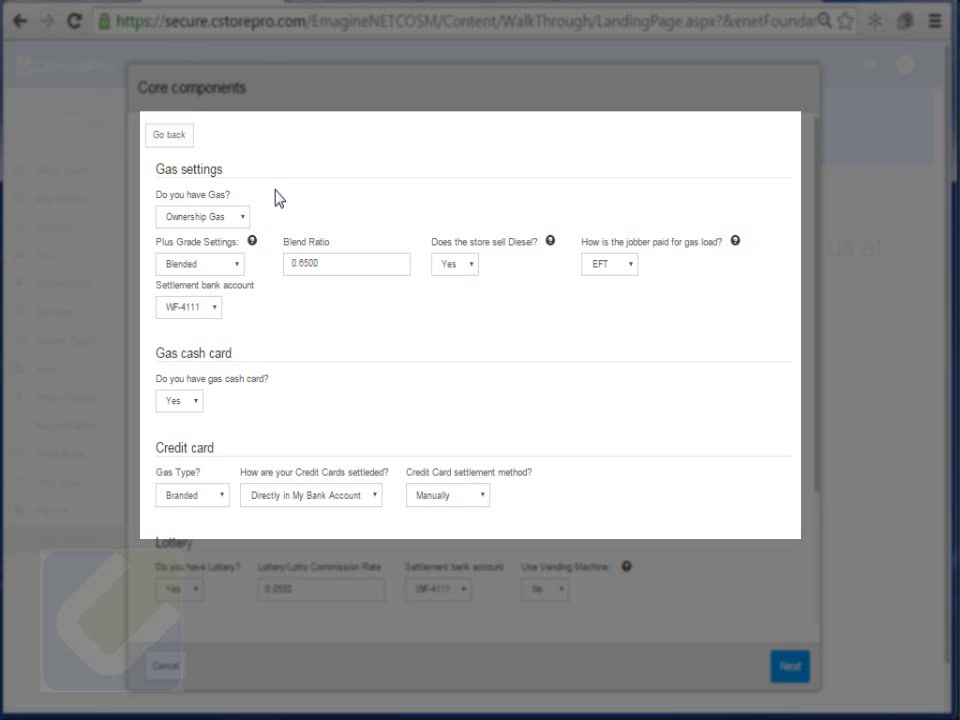
# - Review the gas ownership option and the blend ratio in the gas settings
pyautogui.click(214, 218)
pyautogui.click(213, 221)
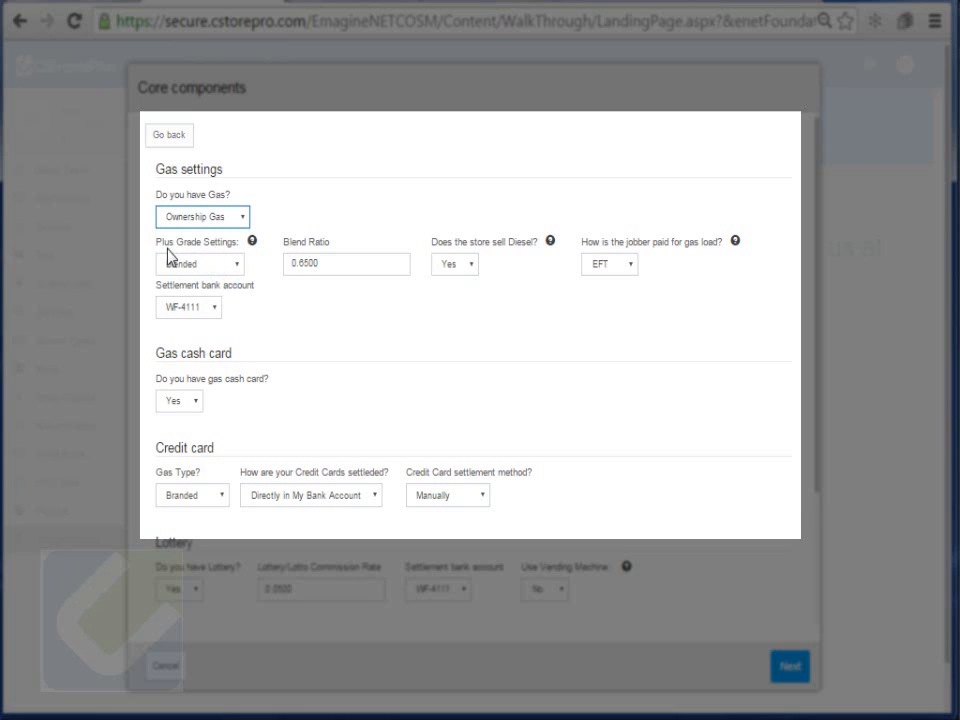
pyautogui.doubleClick(329, 266)
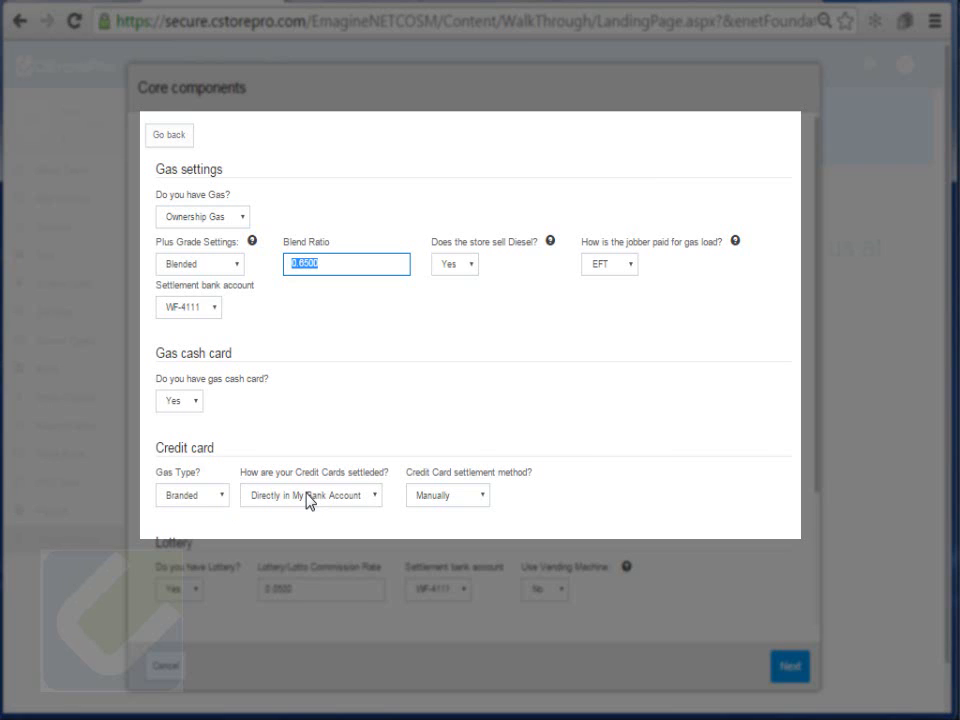
# - Switch the credit card gas type to Unbranded, and set it back to Branded
pyautogui.click(200, 489)
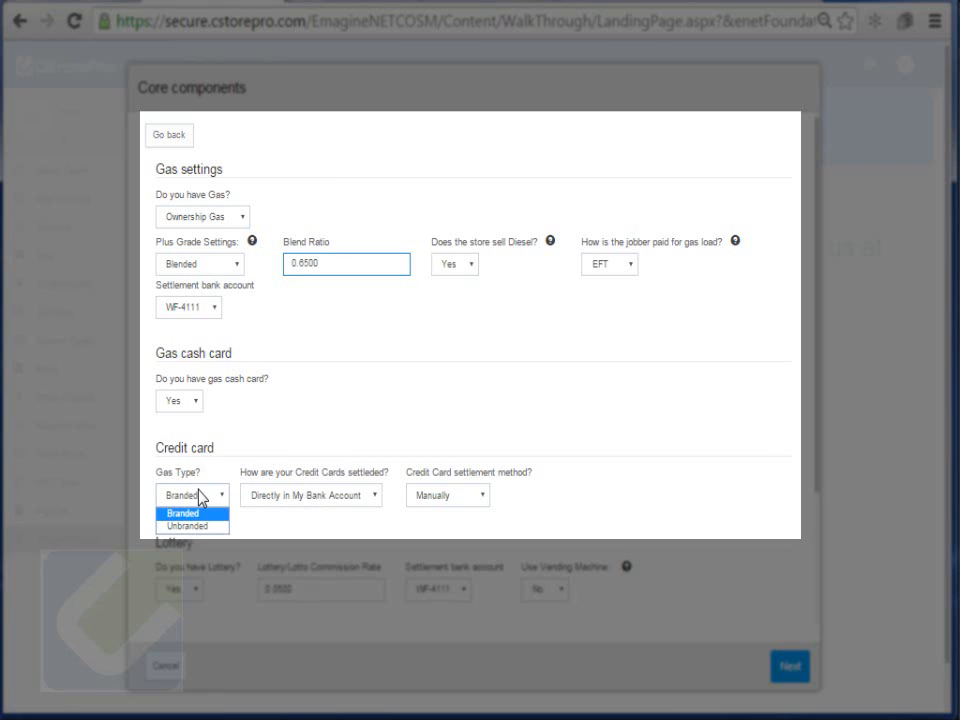
pyautogui.click(200, 527)
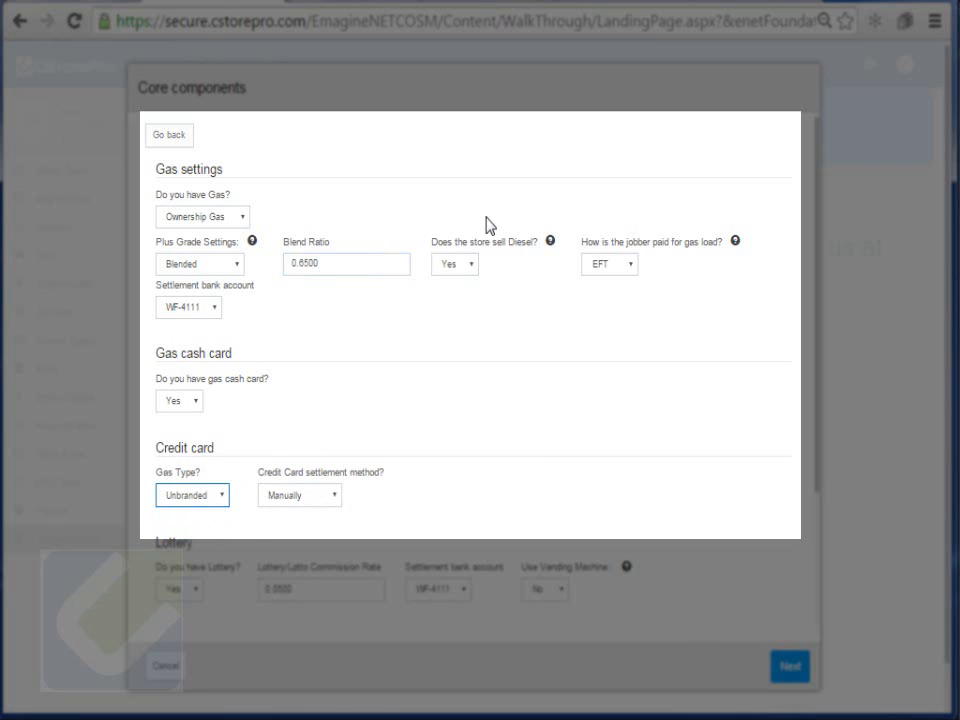
pyautogui.click(196, 500)
pyautogui.click(186, 514)
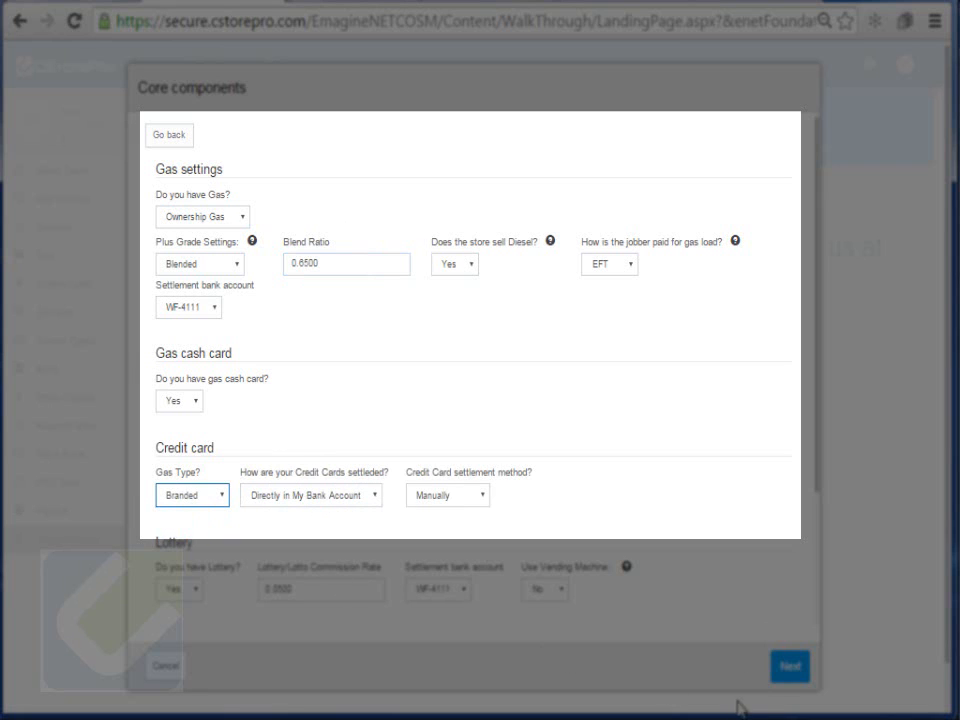
# - Accept the core components and continue past the payment type settings
pyautogui.click(786, 668)
pyautogui.click(782, 675)
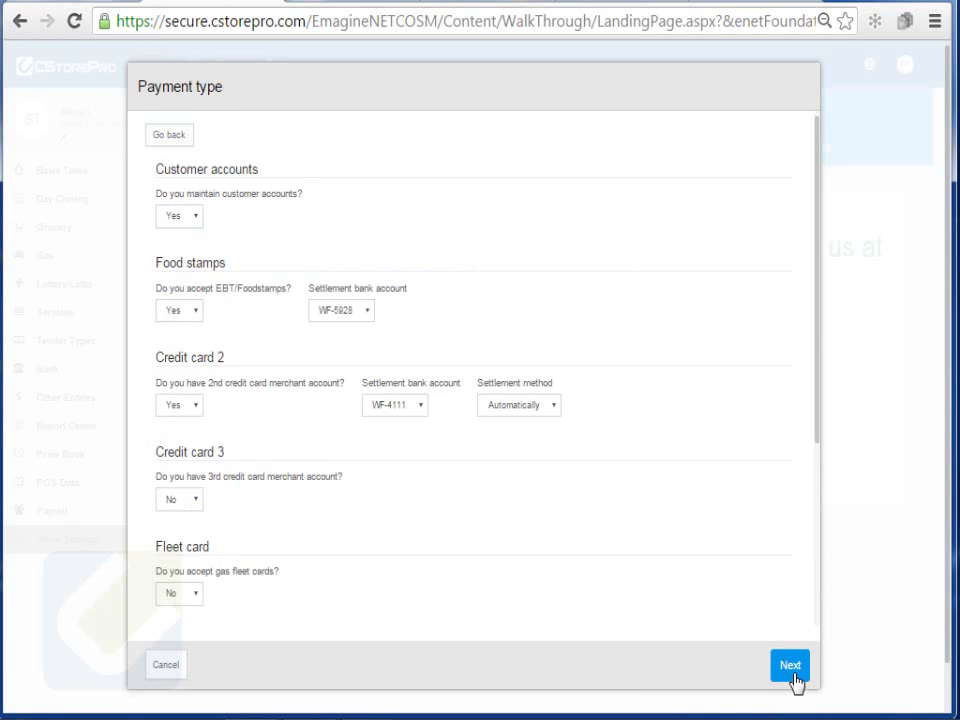
pyautogui.click(790, 680)
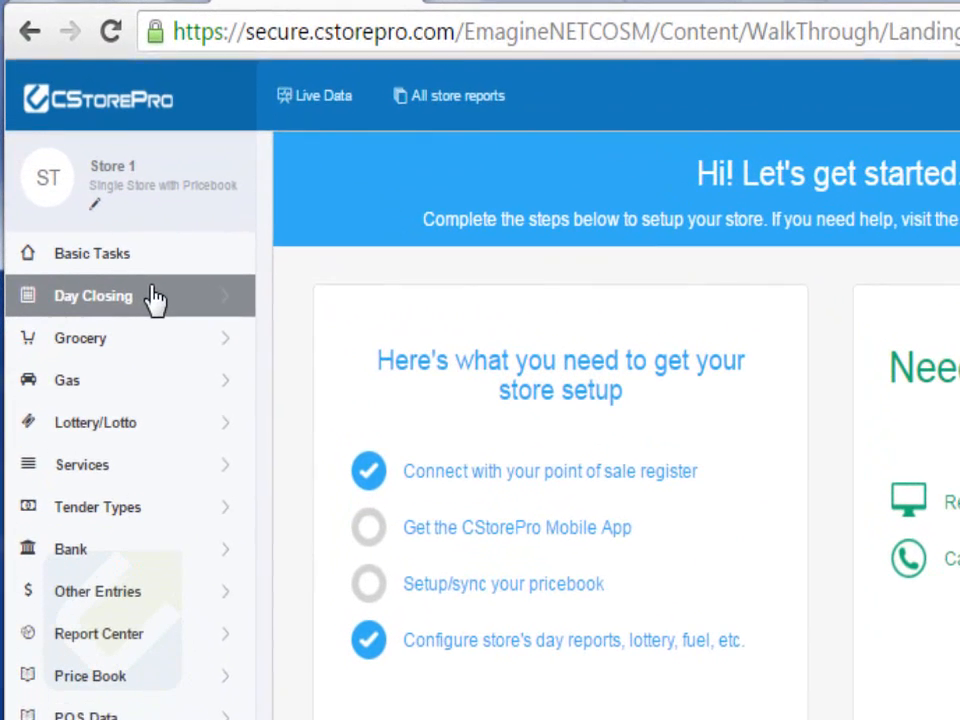
# - Open the store's day closing calendar and view the daily summary for February 7, 2016
pyautogui.click(155, 297)
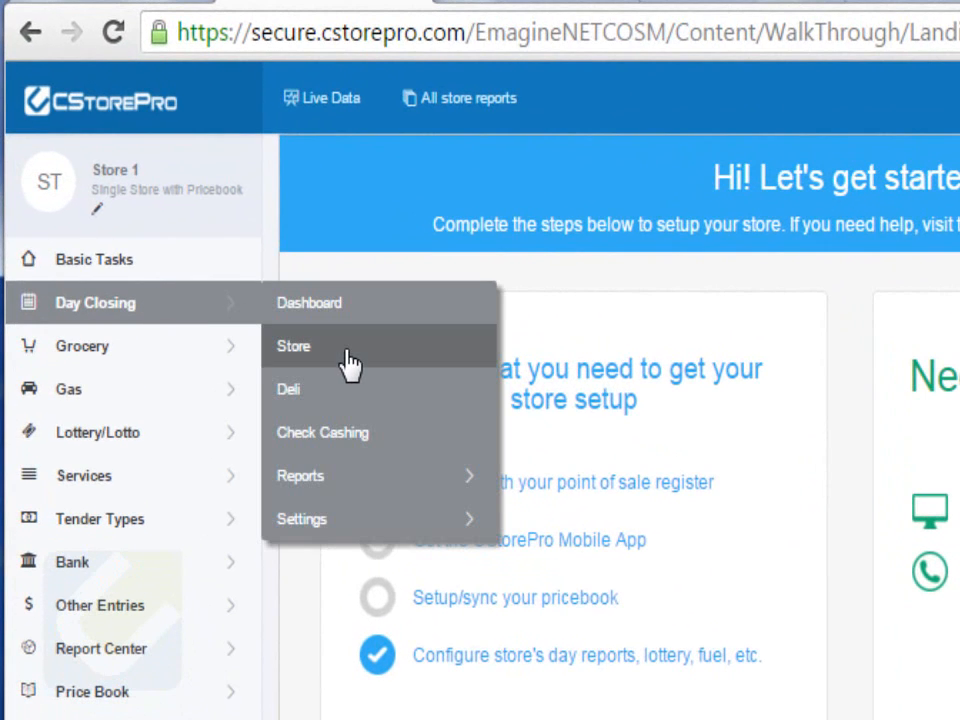
pyautogui.click(347, 355)
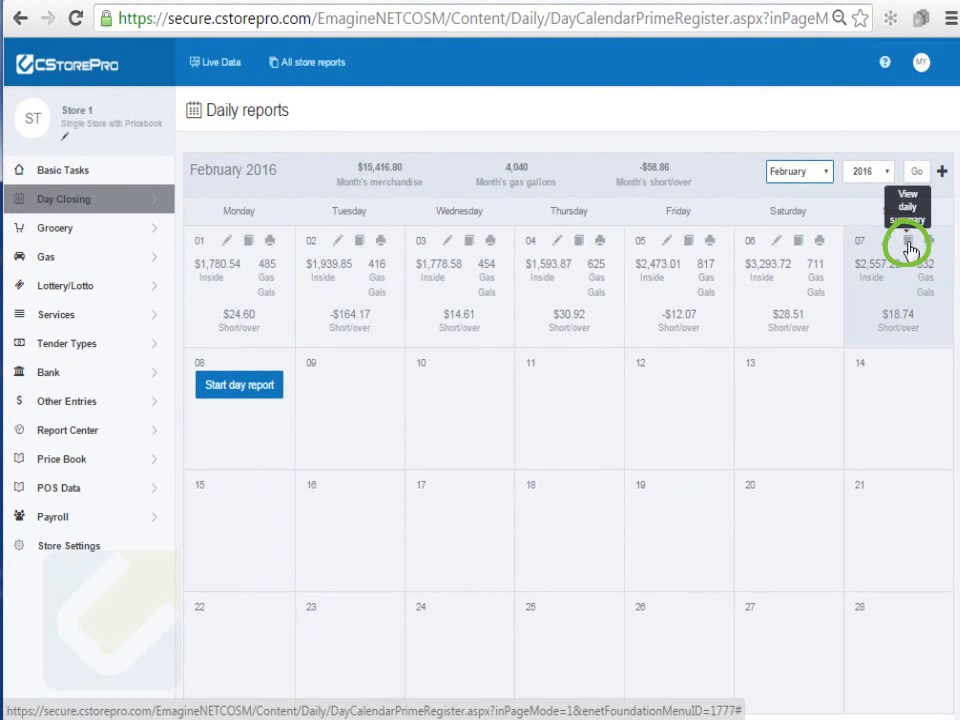
pyautogui.click(909, 245)
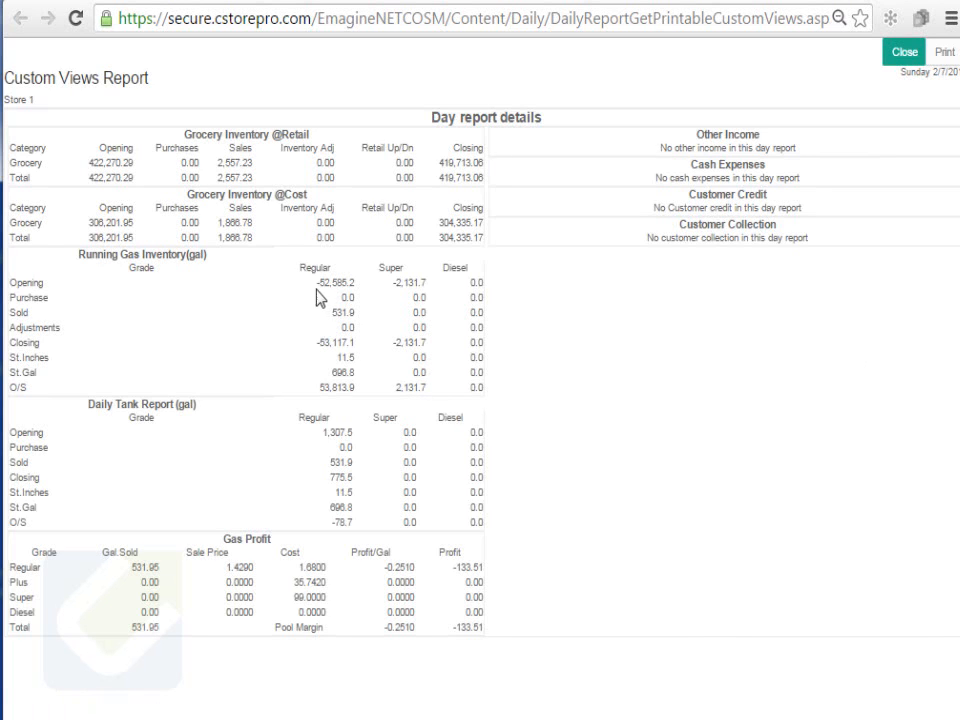
# - Examine the Regular grade's opening, sold, closing and stick gallons in the running gas inventory
pyautogui.doubleClick(335, 283)
pyautogui.doubleClick(343, 312)
pyautogui.doubleClick(330, 342)
pyautogui.doubleClick(340, 372)
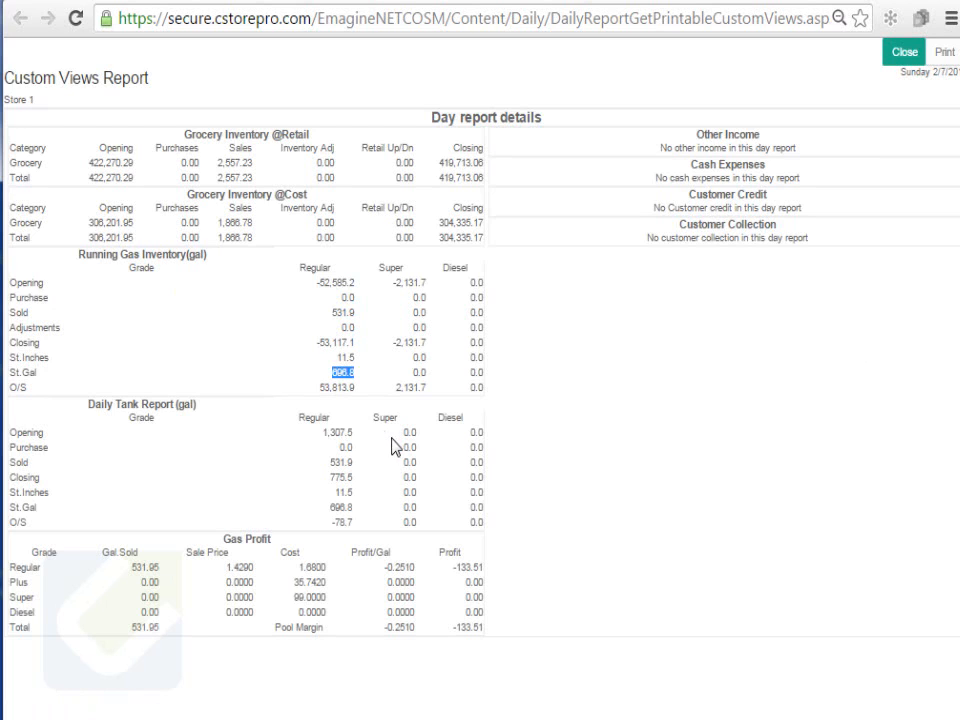
pyautogui.doubleClick(341, 377)
pyautogui.moveTo(329, 344); pyautogui.dragTo(331, 344)
# - Check the over/short gallons for Regular and Super in the running gas inventory
pyautogui.doubleClick(322, 387)
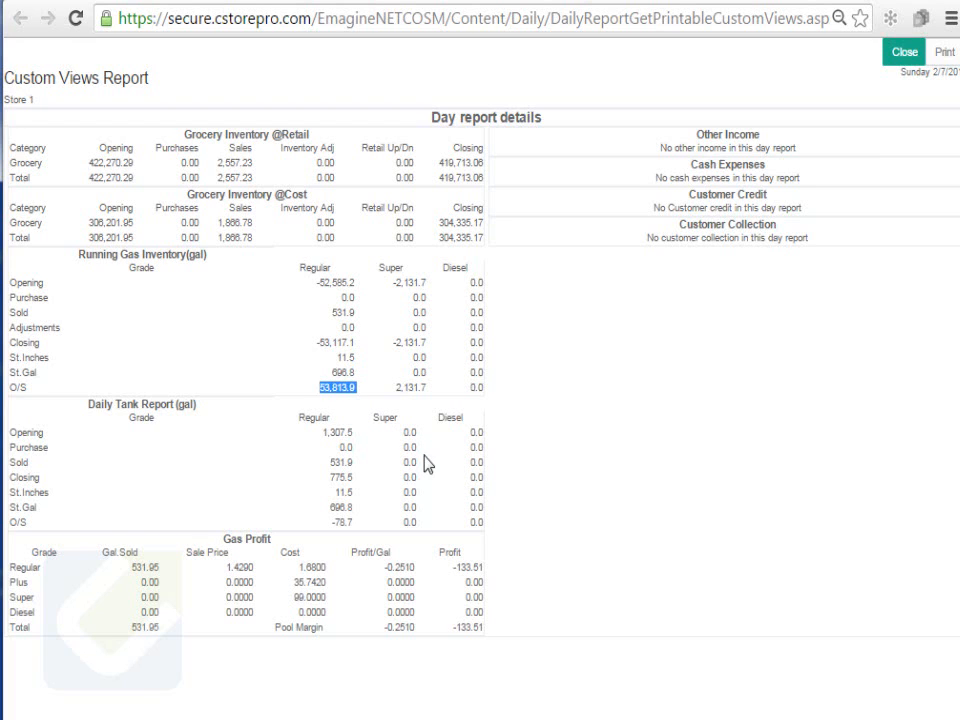
pyautogui.click(339, 387)
pyautogui.doubleClick(339, 387)
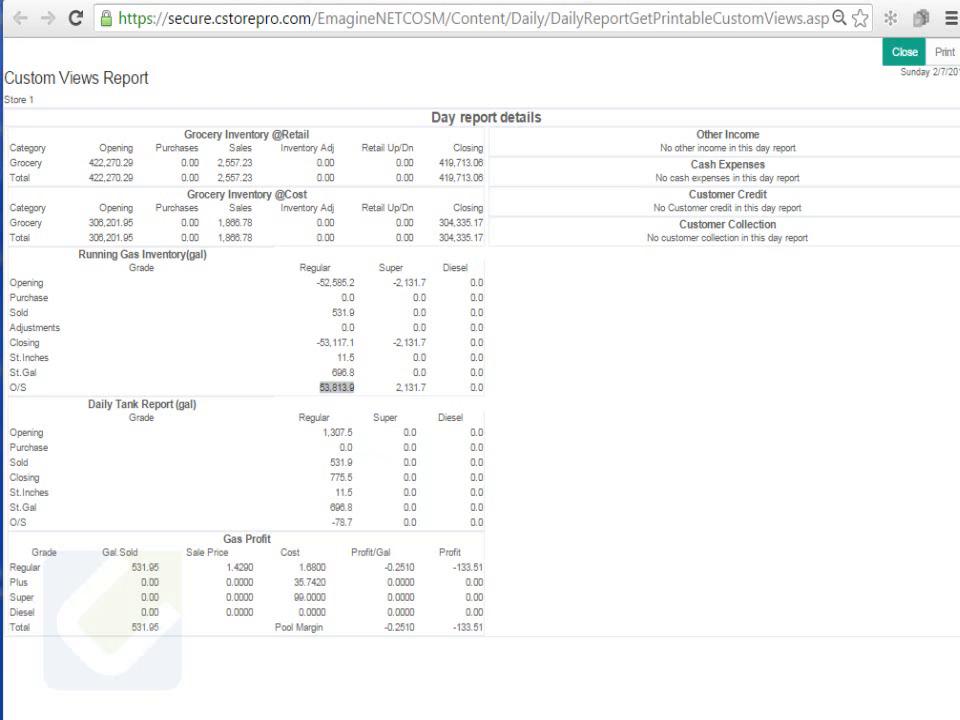
pyautogui.click(404, 389)
pyautogui.doubleClick(404, 389)
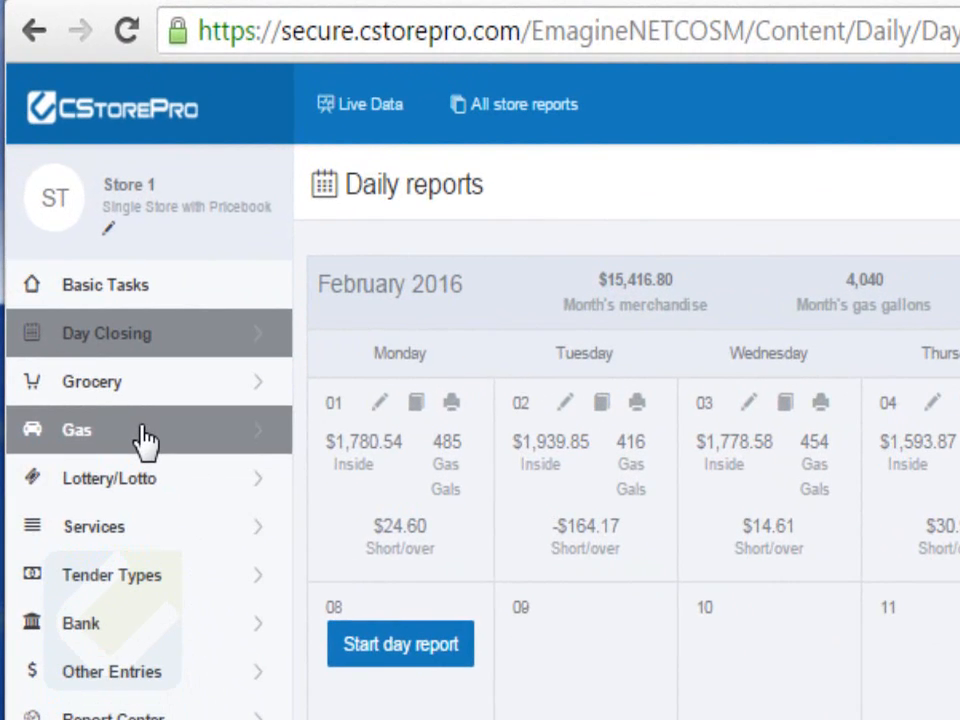
# - Start a new gas delivery and set its delivery date to 02/07/2016
pyautogui.click(145, 440)
pyautogui.click(389, 465)
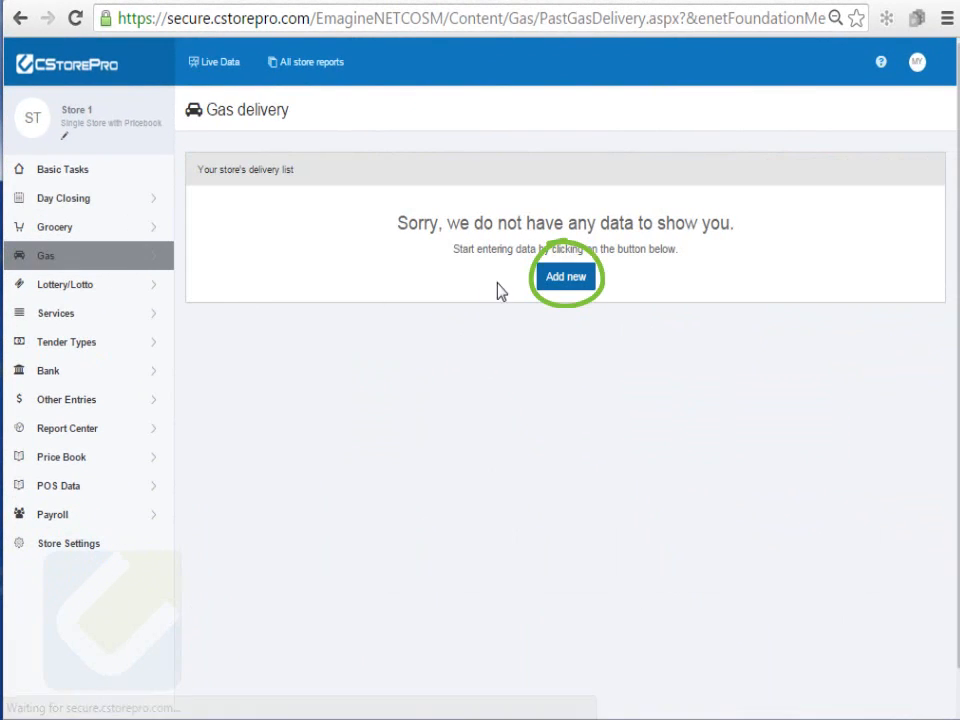
pyautogui.click(557, 280)
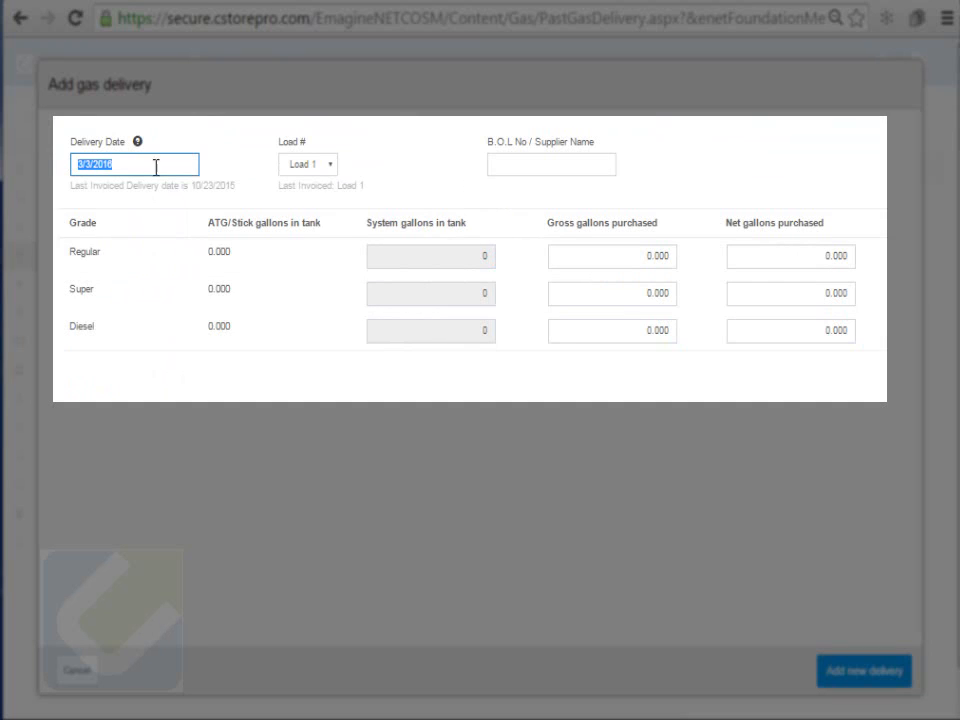
pyautogui.click(156, 167)
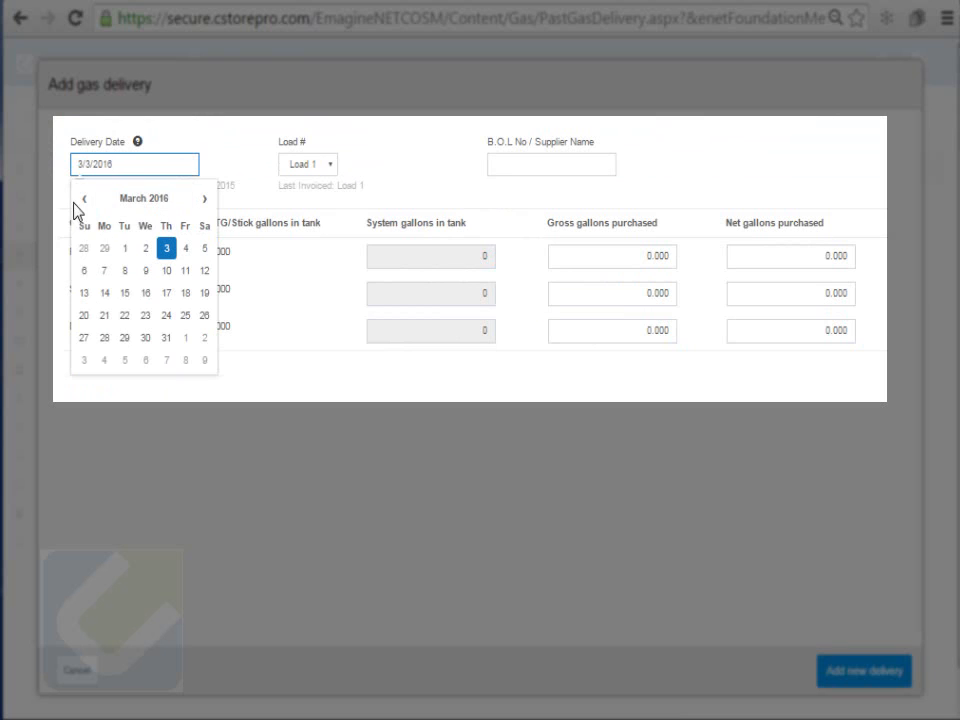
pyautogui.click(86, 202)
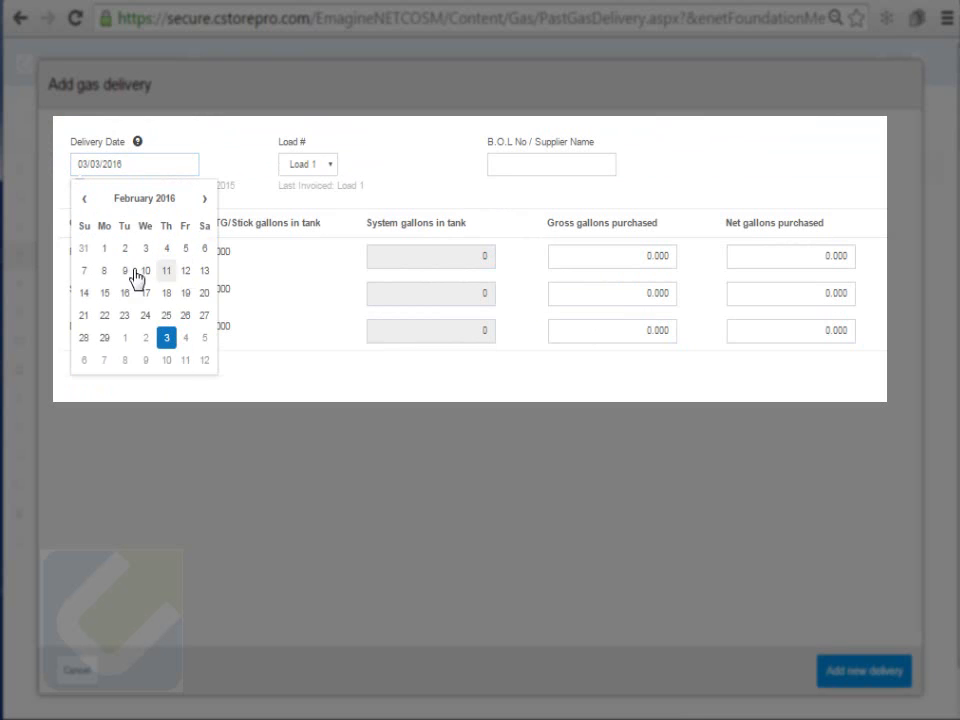
pyautogui.click(85, 274)
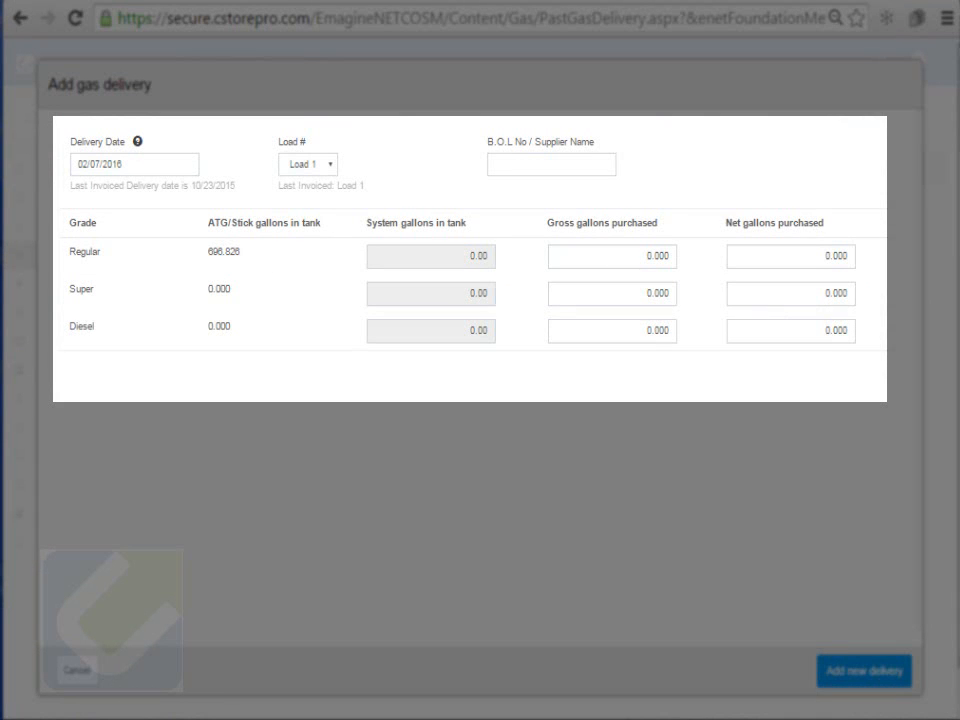
# - Enter 53813.9 as both the gross and net gallons purchased for Regular
pyautogui.click(632, 259)
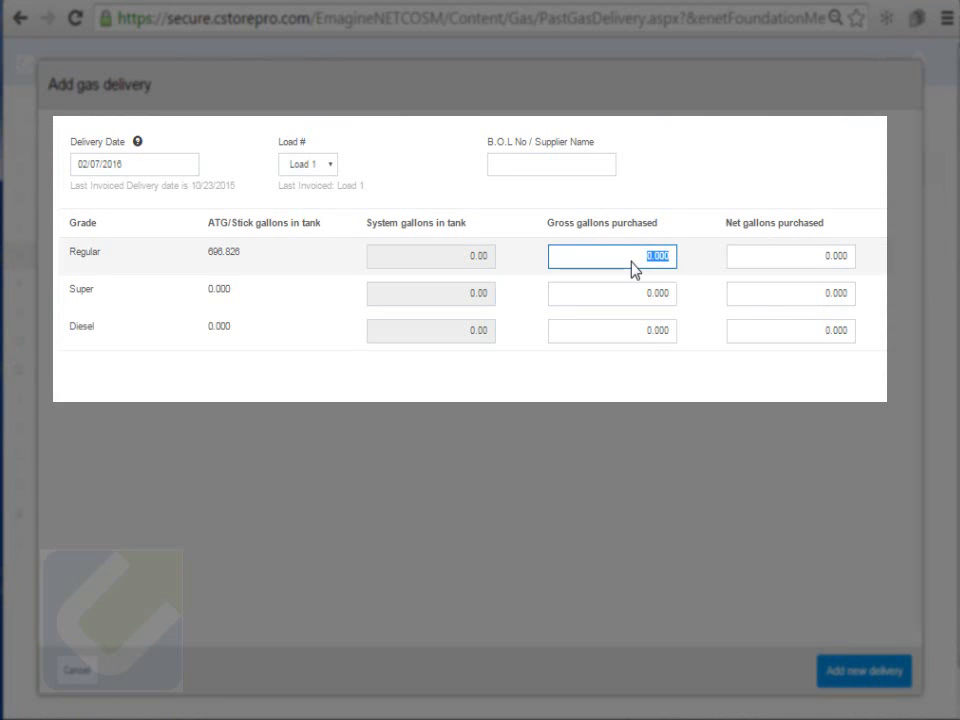
pyautogui.write('53813.9')
pyautogui.click(791, 256)
pyautogui.write('53813.9')
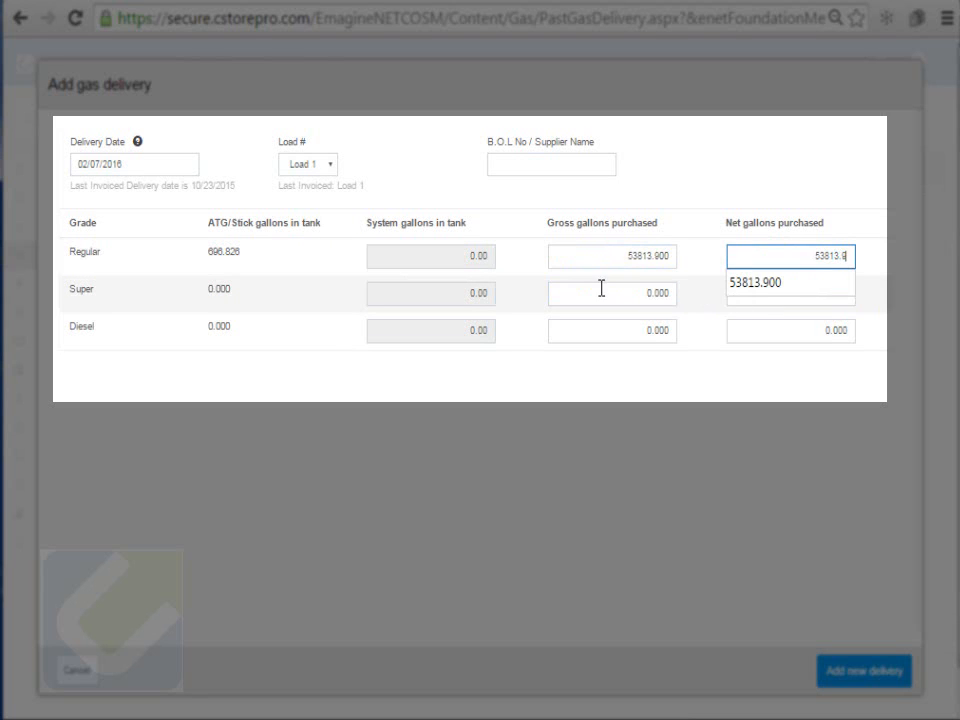
pyautogui.click(797, 450)
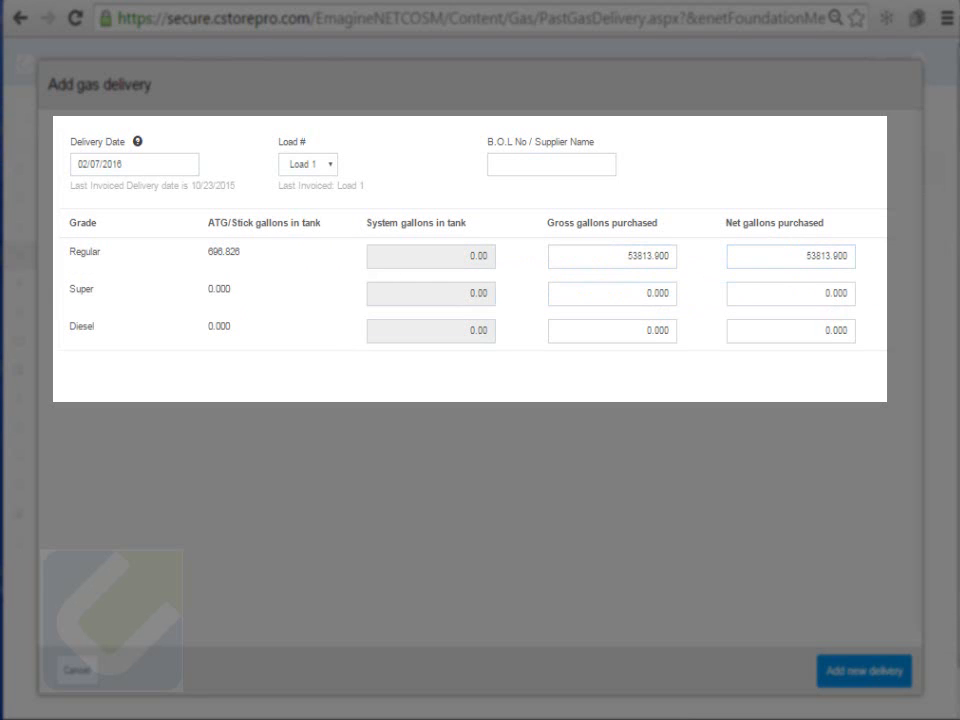
# - Enter 2131.7 as both the gross and net gallons purchased for Super
pyautogui.click(636, 295)
pyautogui.write('2131.7')
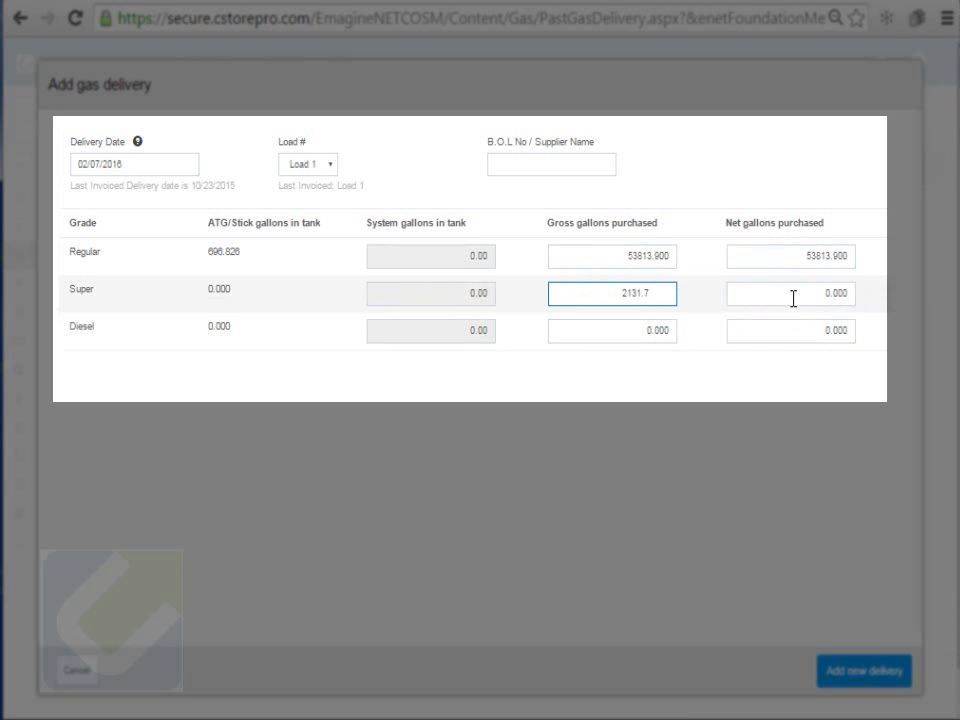
pyautogui.click(818, 296)
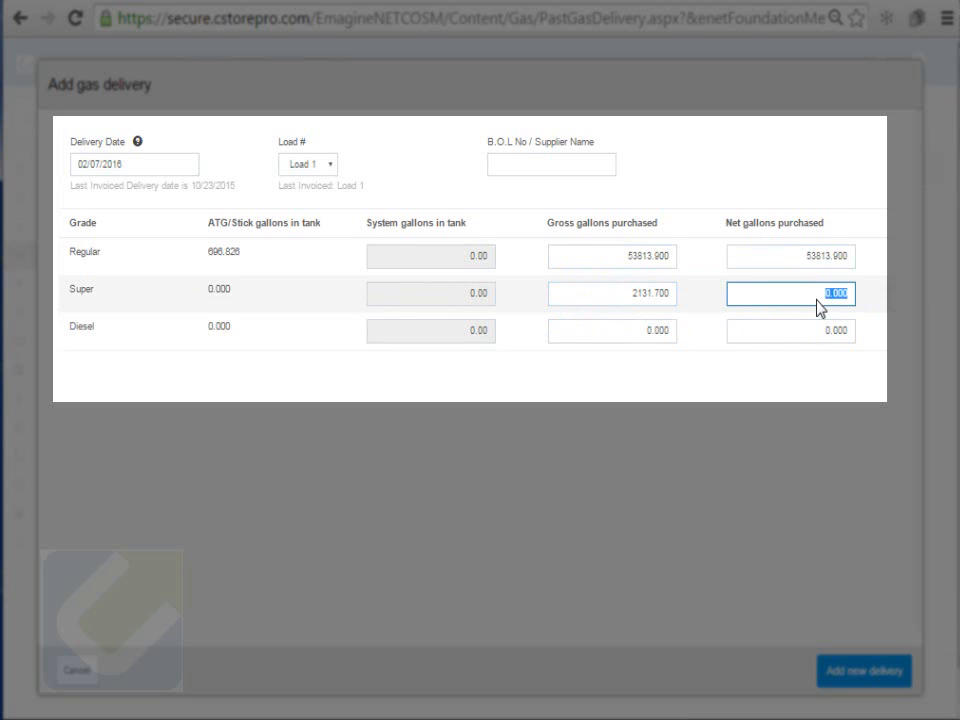
pyautogui.write('2131.7')
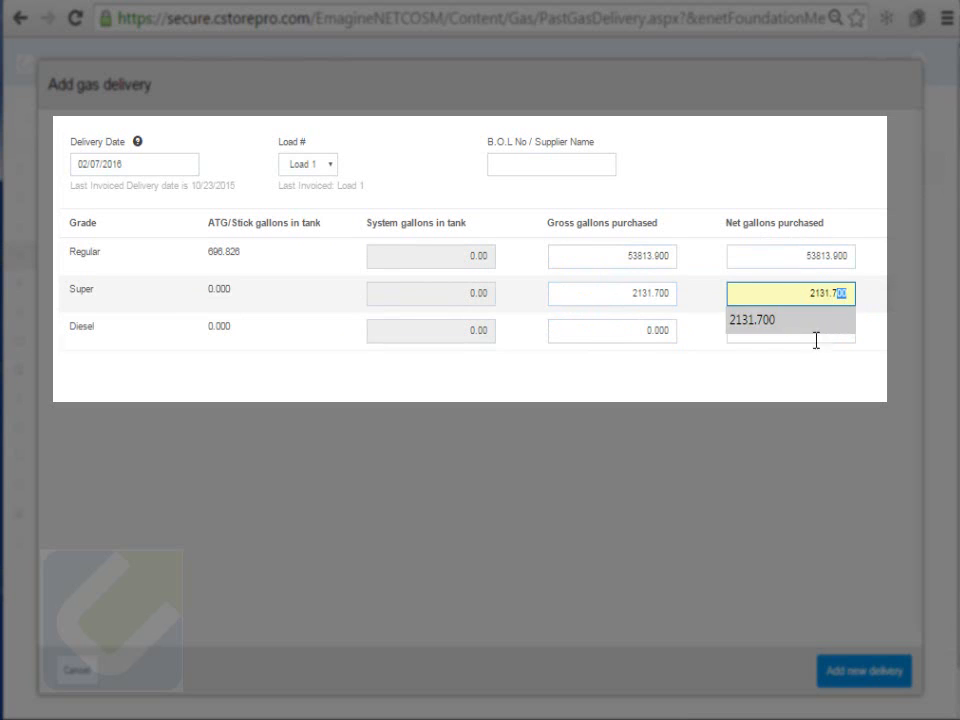
pyautogui.click(786, 384)
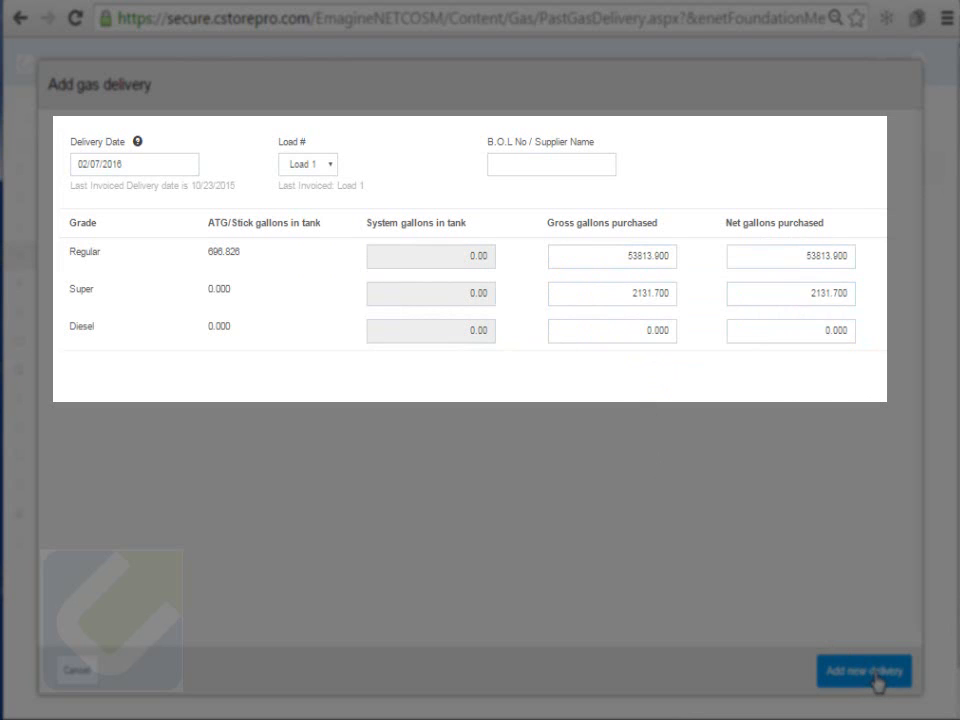
# - Enter "initial dilivery" as the B.O.L. number / supplier name and add the new delivery
pyautogui.click(590, 163)
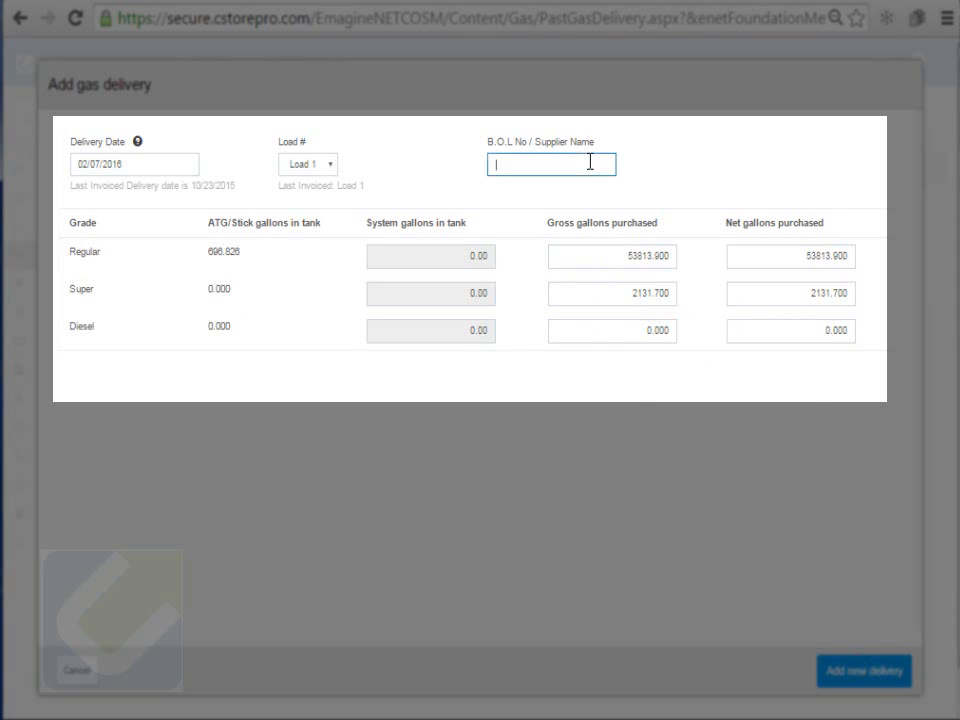
pyautogui.write('in')
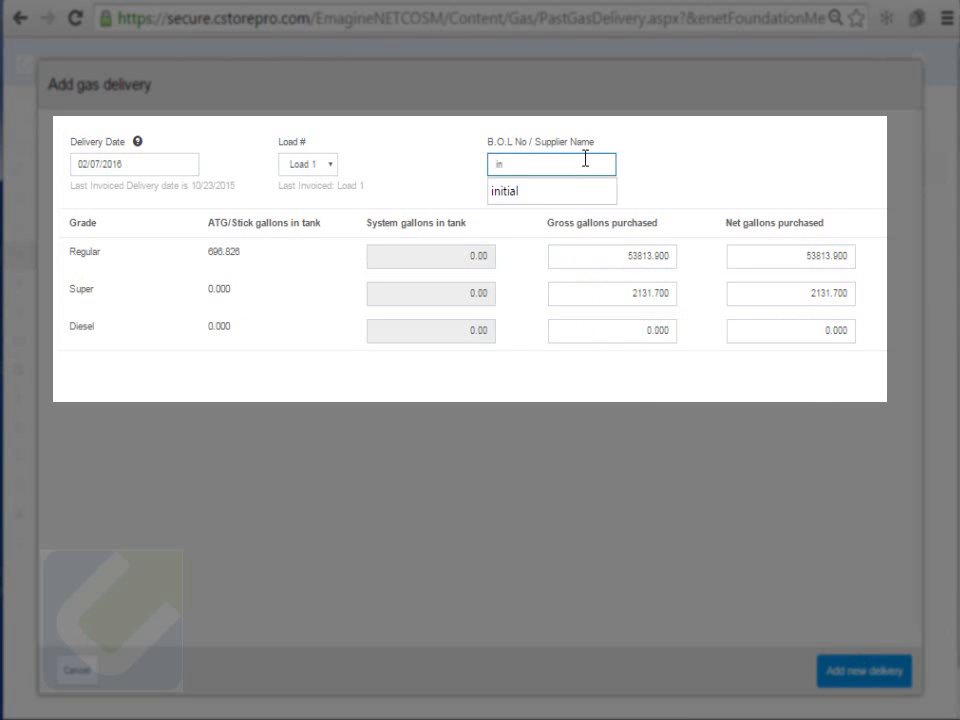
pyautogui.write('itial dilivery')
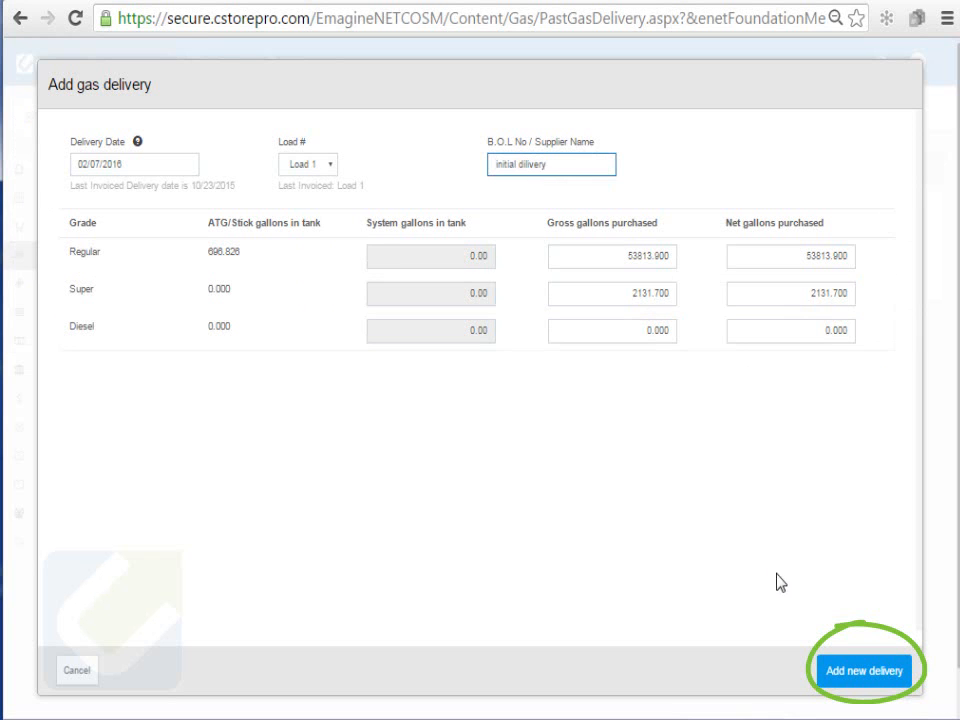
pyautogui.click(845, 675)
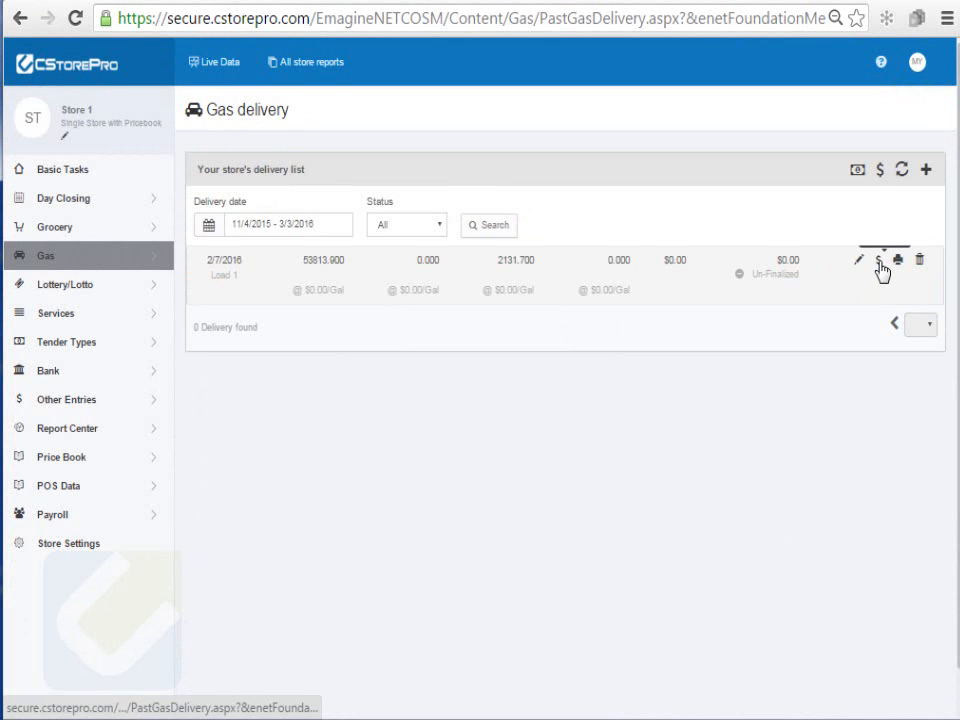
# - Open the invoice of the 2/7/2016 gas delivery and set the total price for Regular to 1.689
pyautogui.click(879, 263)
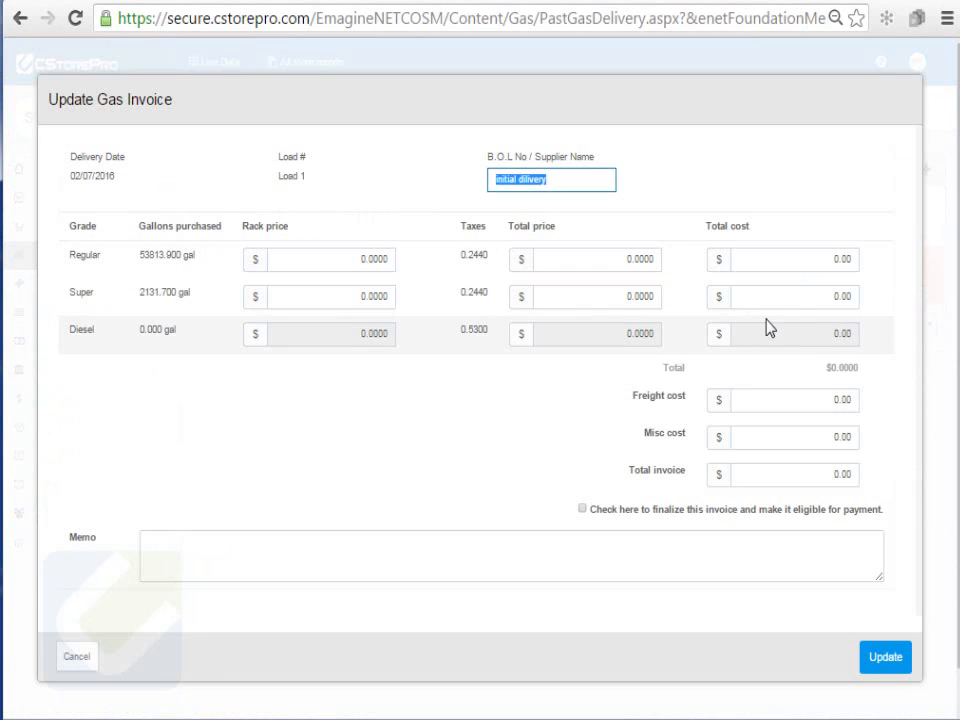
pyautogui.click(628, 259)
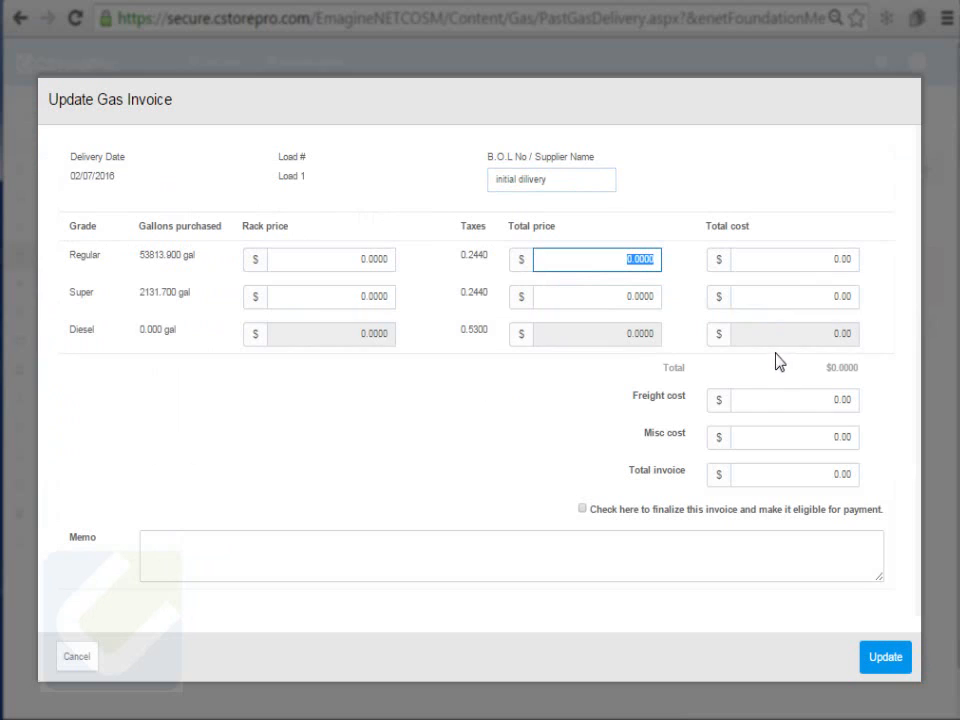
pyautogui.write('1')
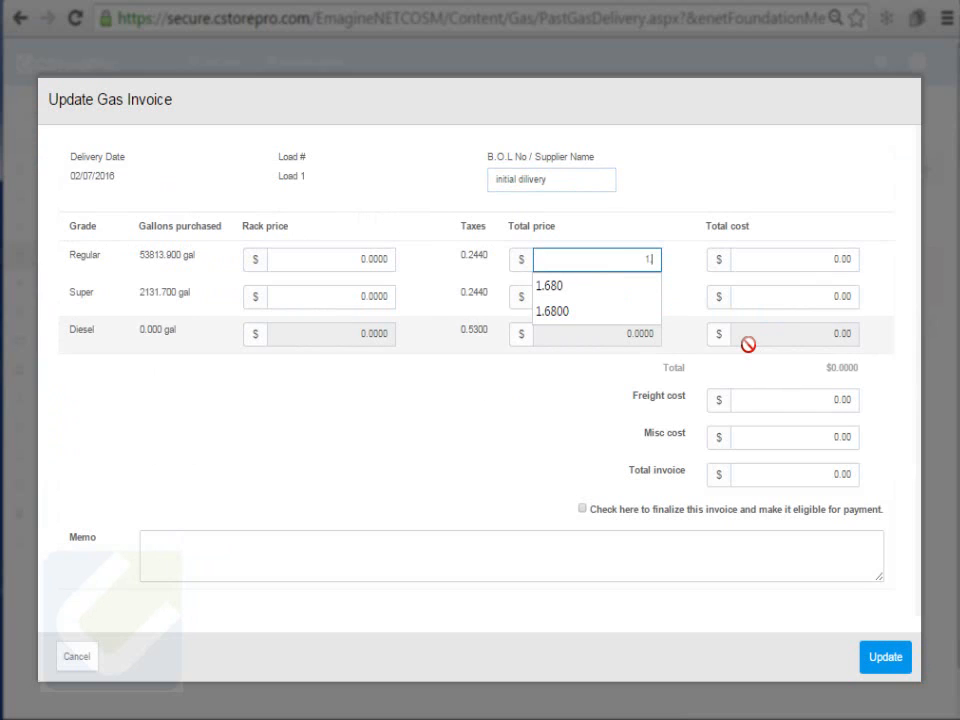
pyautogui.write('.689')
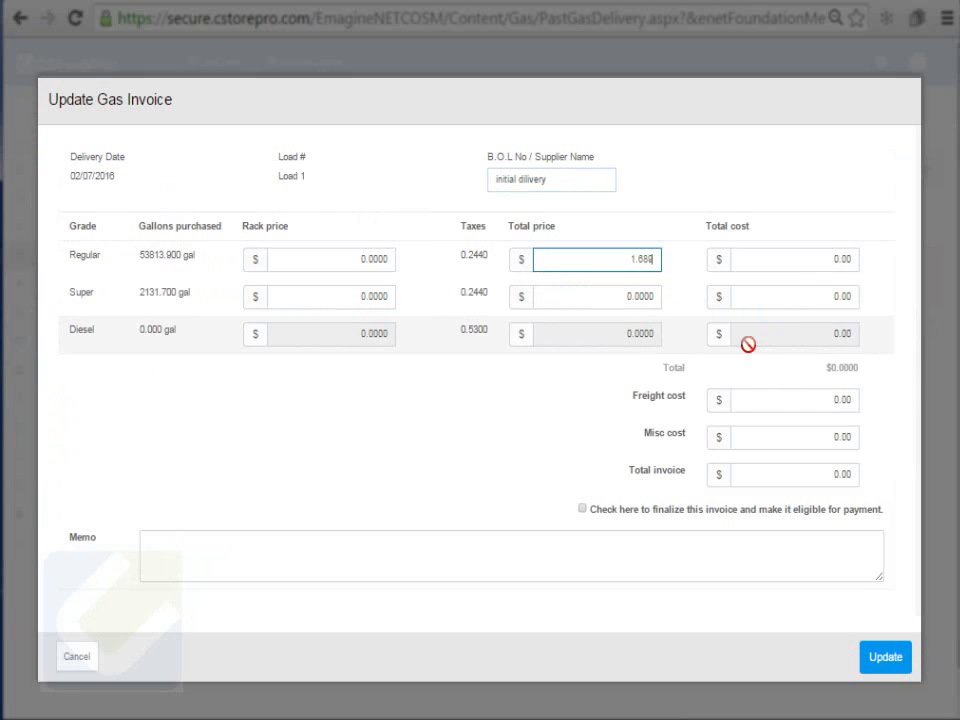
# - Set the total price for Super to 1.899, then mark the gas invoice as finalized and update it
pyautogui.click(625, 297)
pyautogui.write('1')
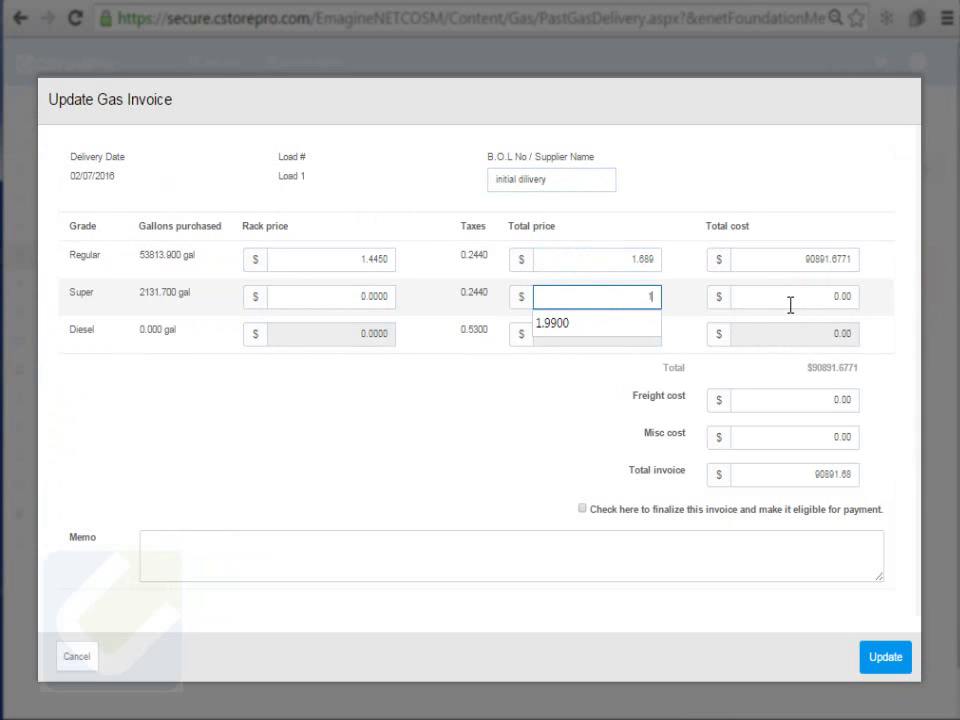
pyautogui.write('.88')
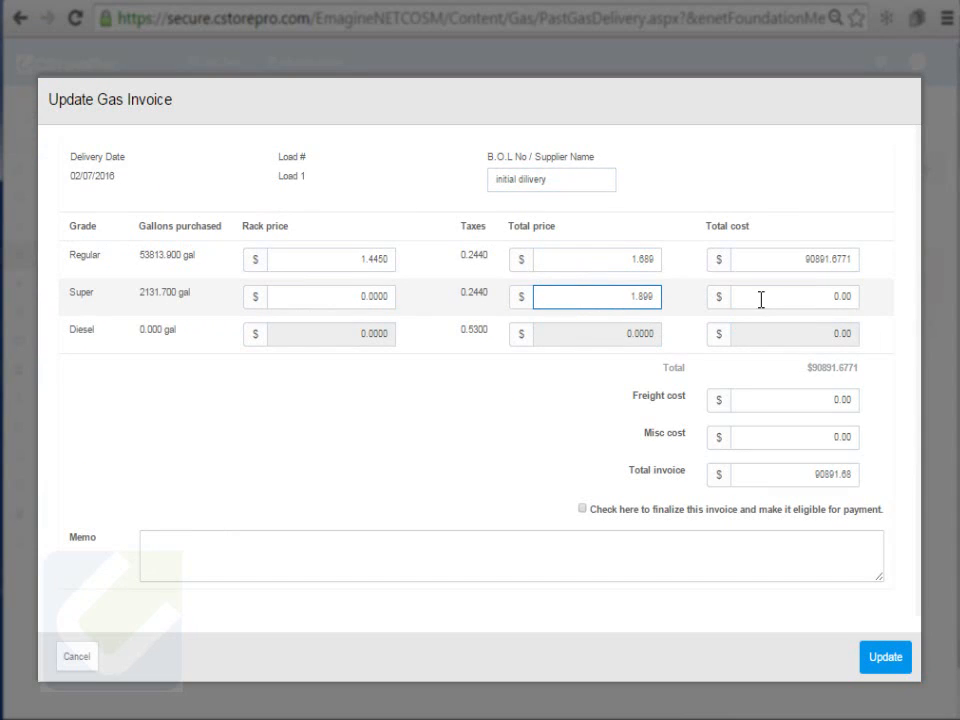
pyautogui.press('Tab')
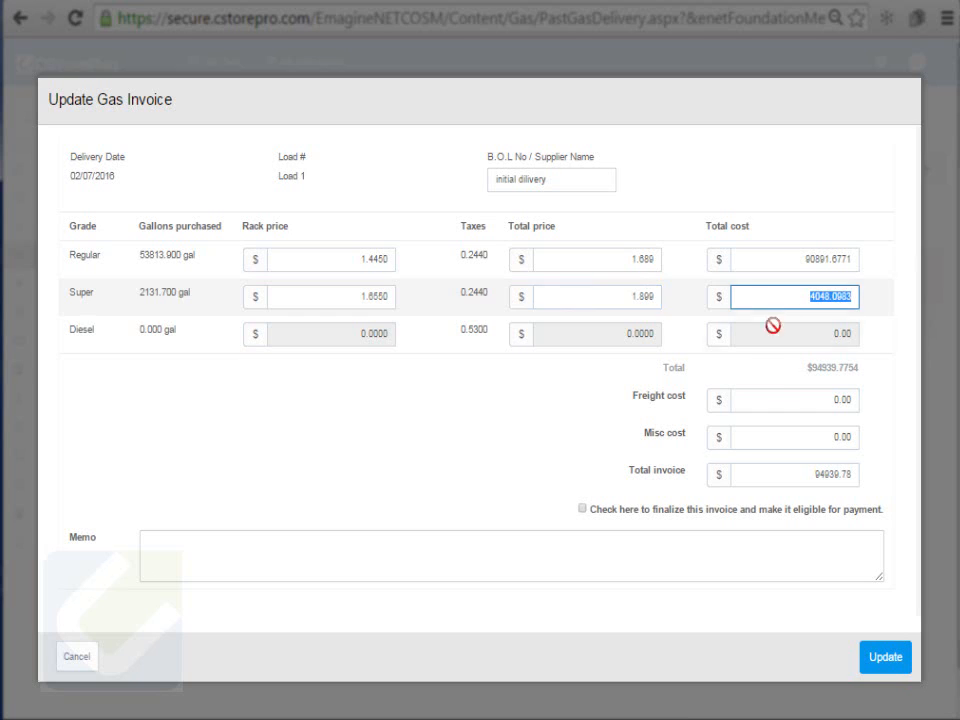
pyautogui.click(583, 510)
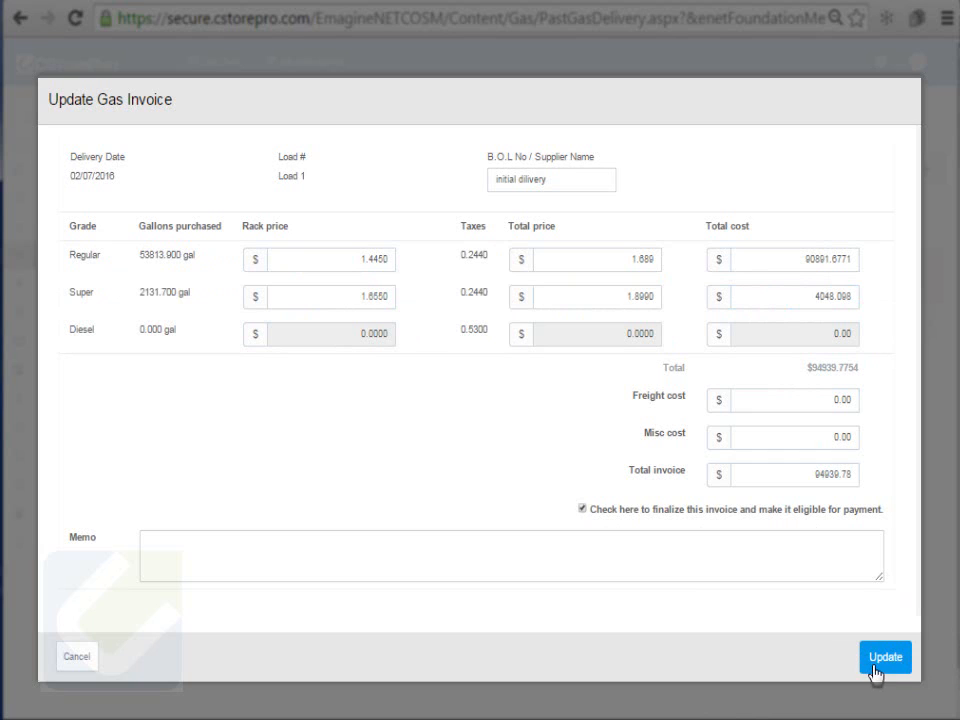
pyautogui.click(866, 664)
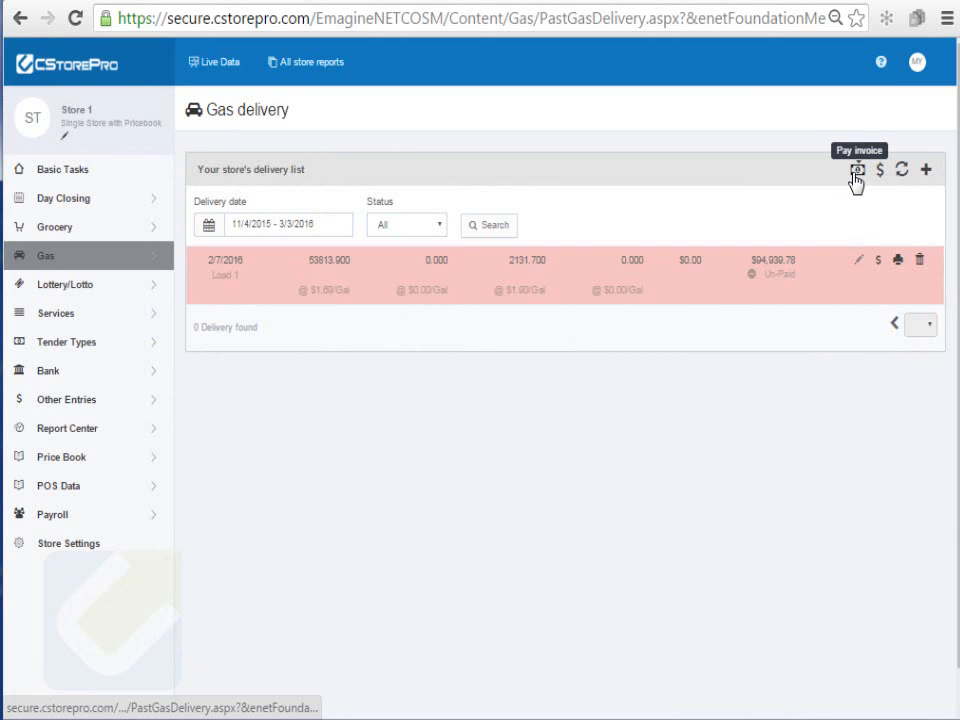
# - Start a gas invoice payment and select the unpaid 02/07/2016 "initial dilivery" invoice for it
pyautogui.click(856, 172)
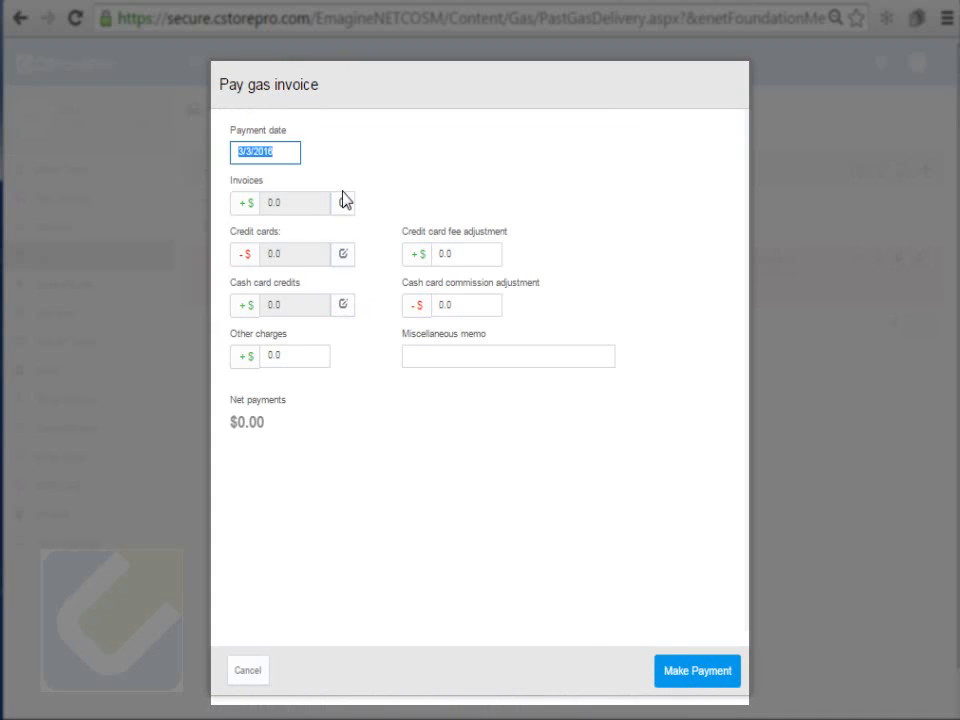
pyautogui.click(345, 203)
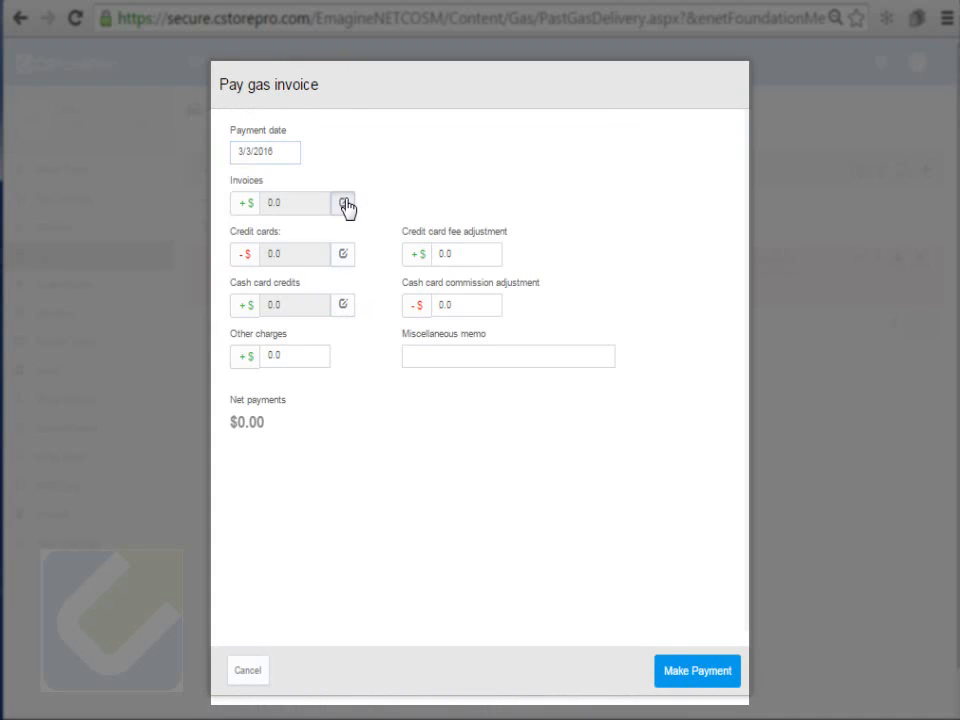
pyautogui.click(244, 232)
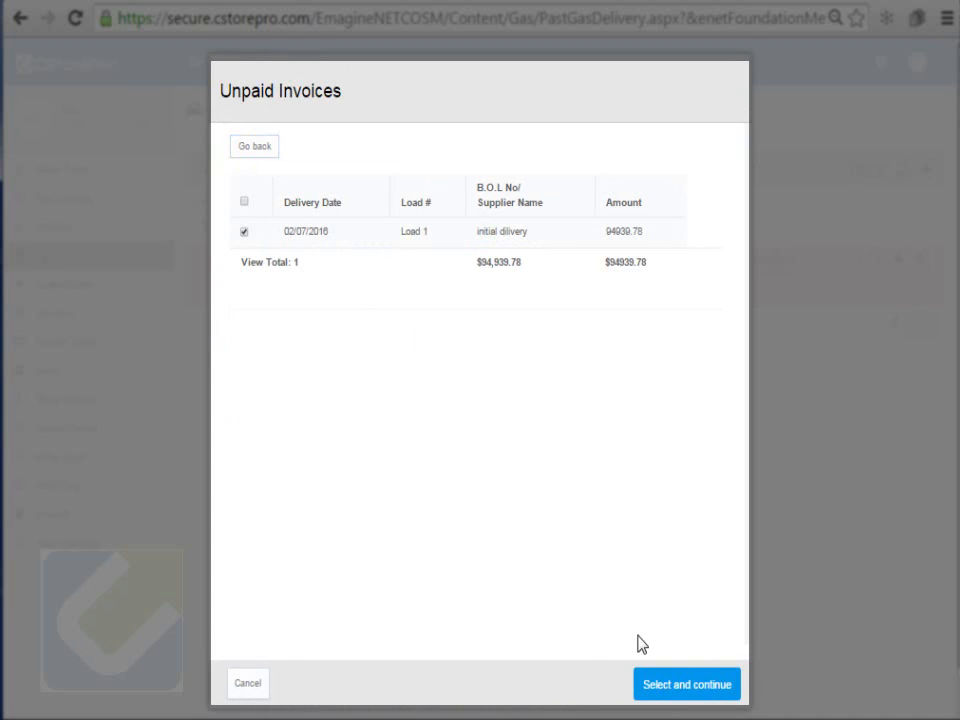
pyautogui.click(675, 690)
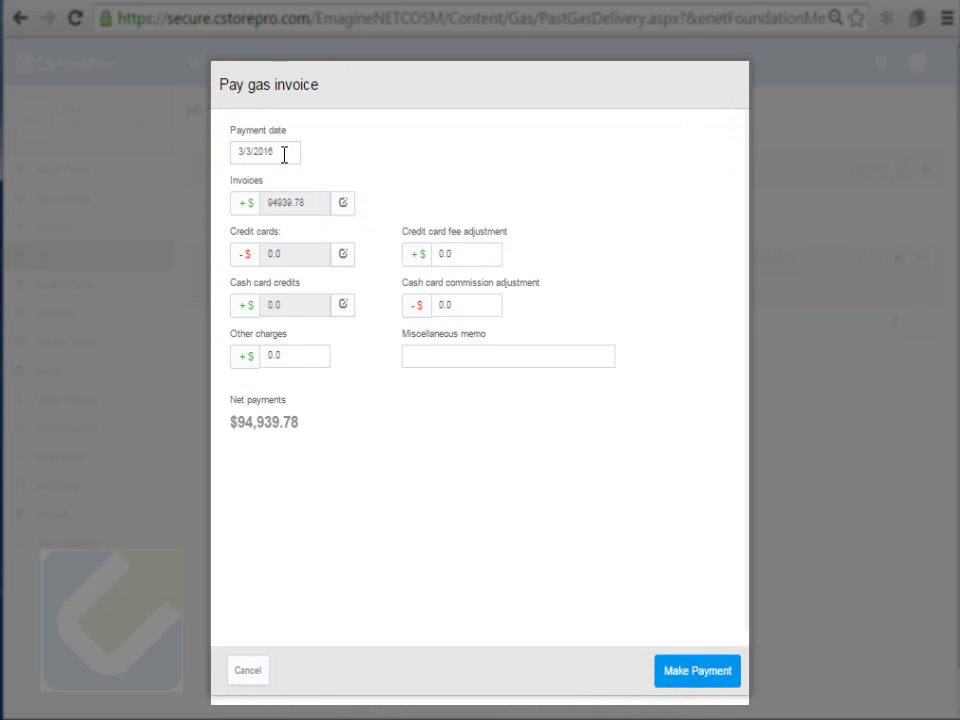
# - Set the payment date to 01/29/2016 and make the payment
pyautogui.click(284, 152)
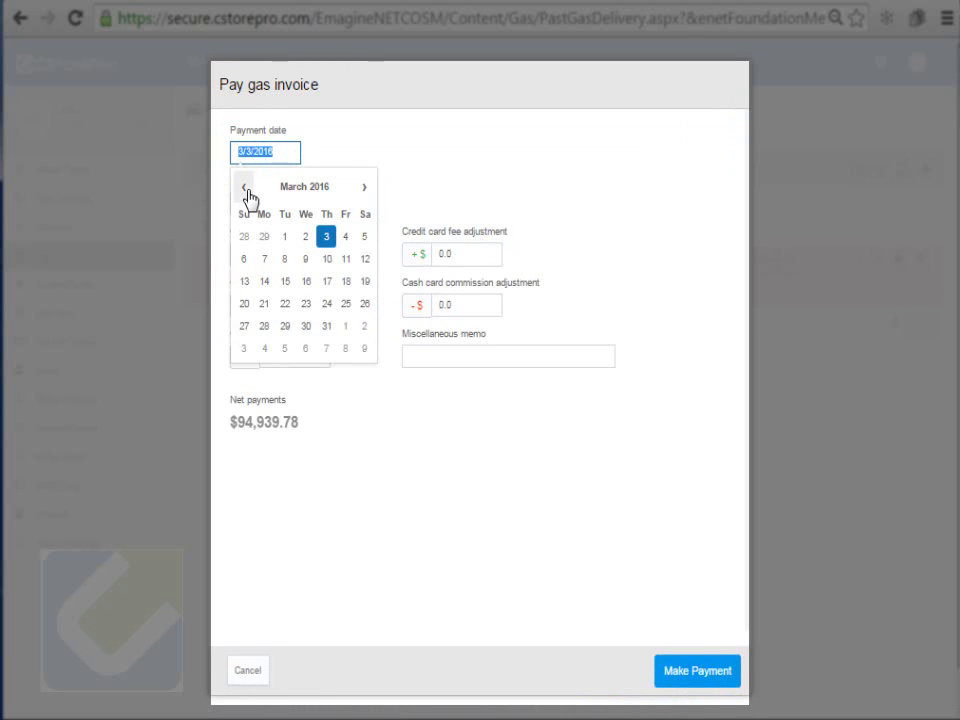
pyautogui.click(246, 188)
pyautogui.click(246, 188)
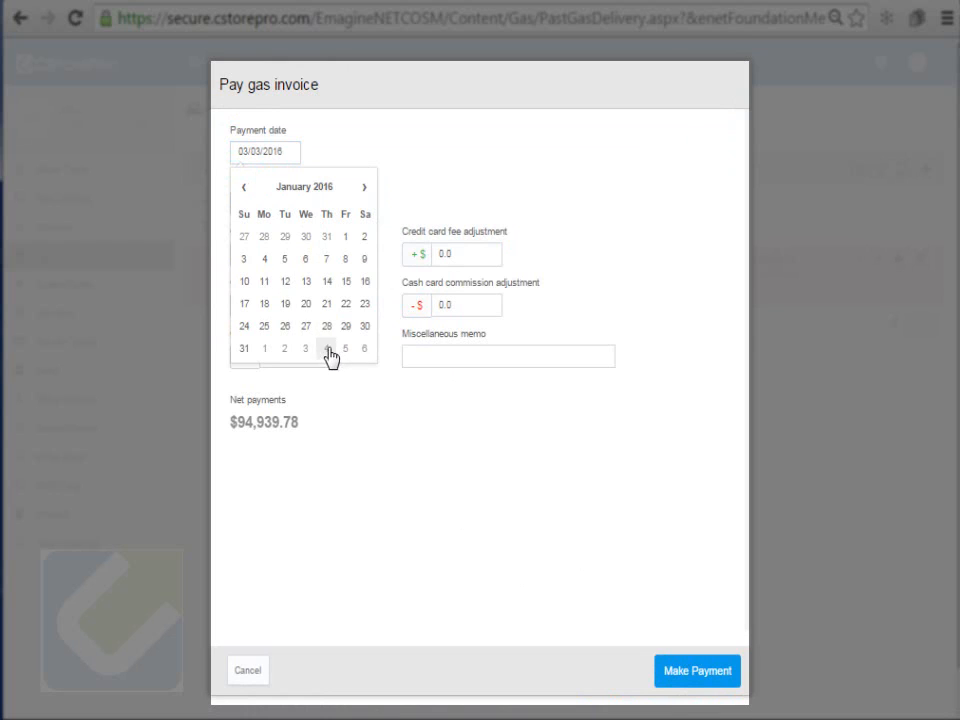
pyautogui.click(345, 325)
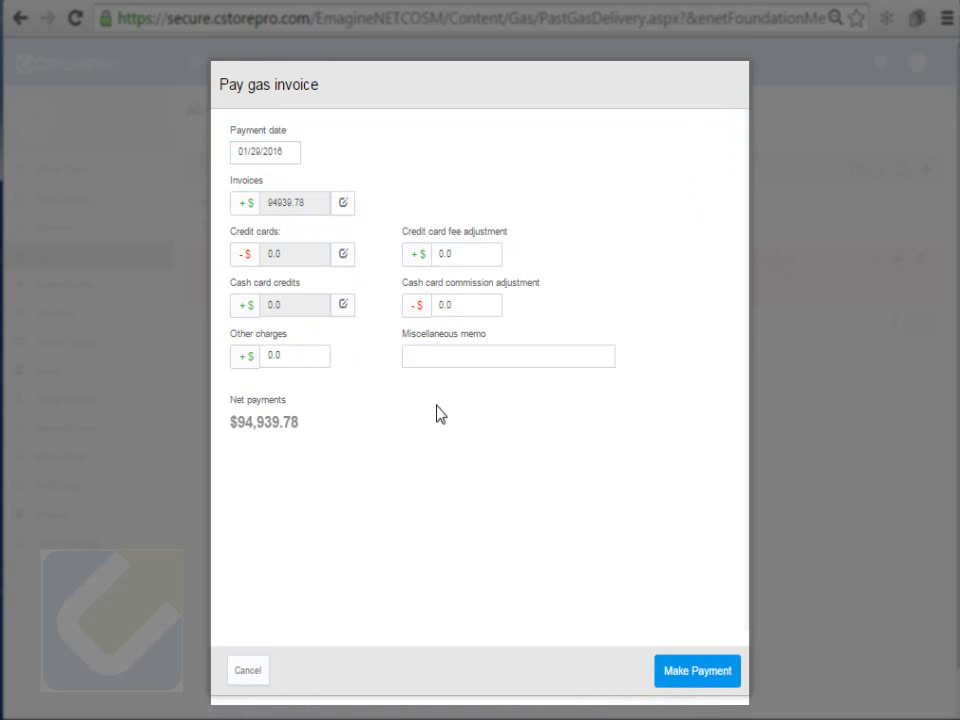
pyautogui.click(706, 673)
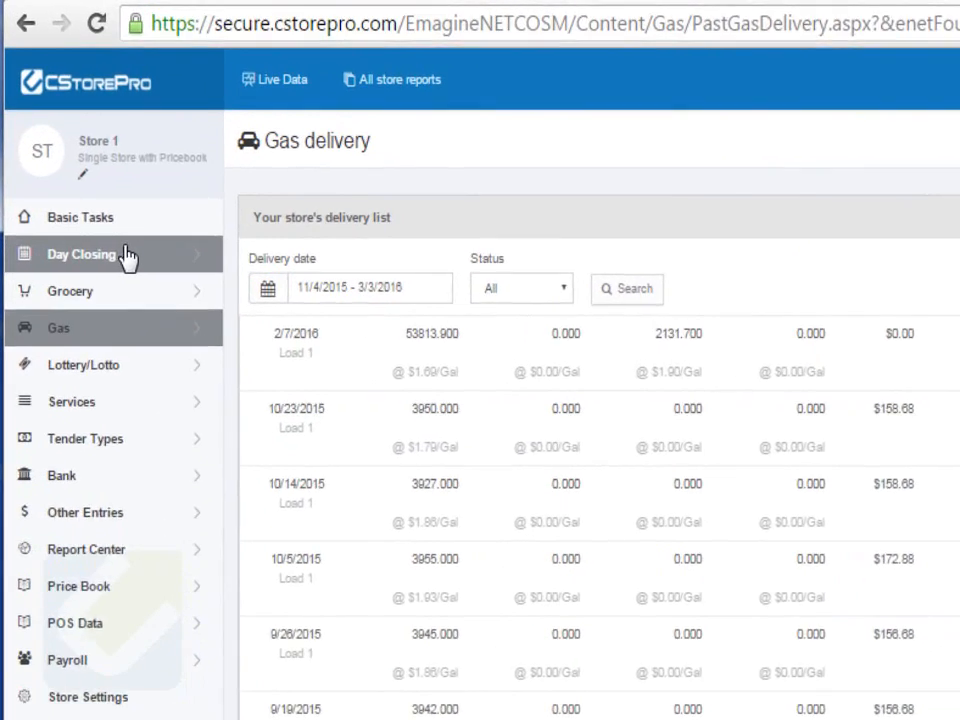
# - Go to the store's day closing calendar and view the daily summary for February 7, 2016
pyautogui.click(100, 200)
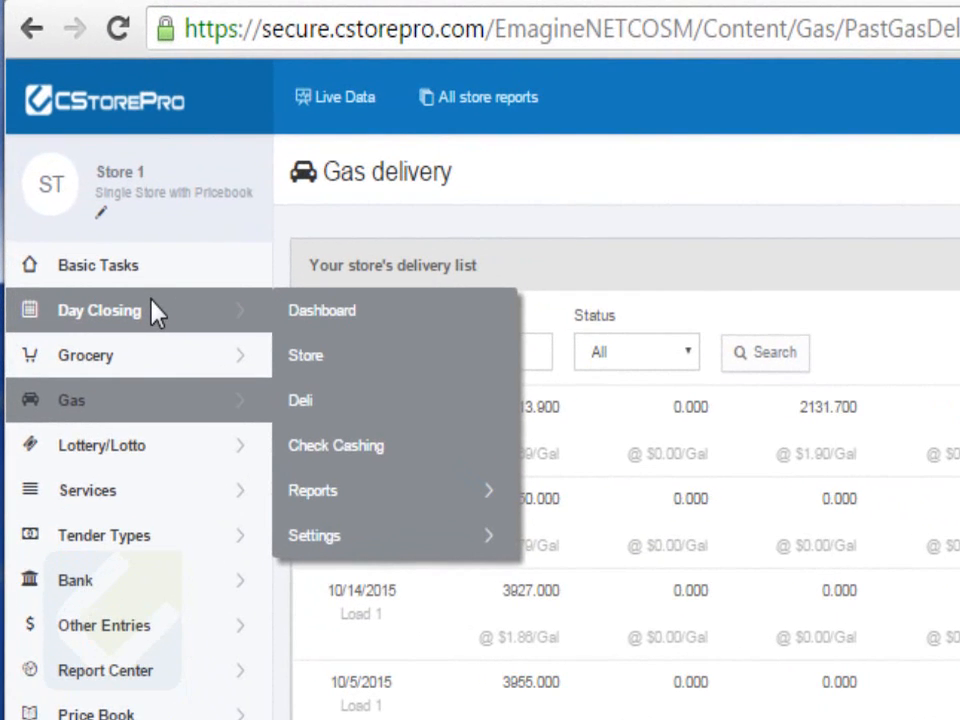
pyautogui.click(329, 355)
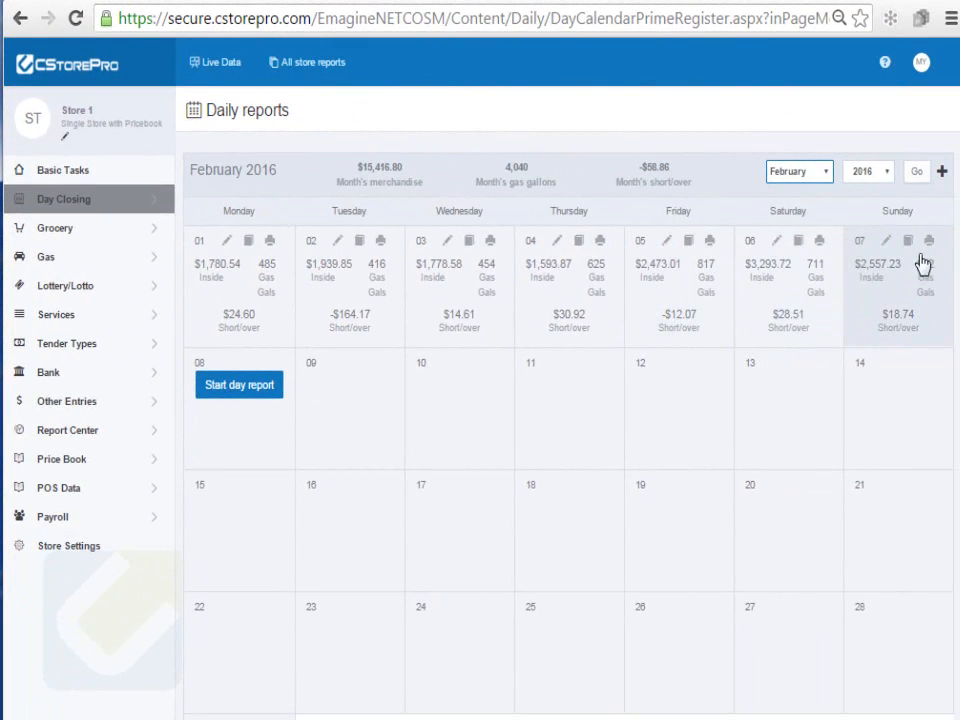
pyautogui.click(908, 241)
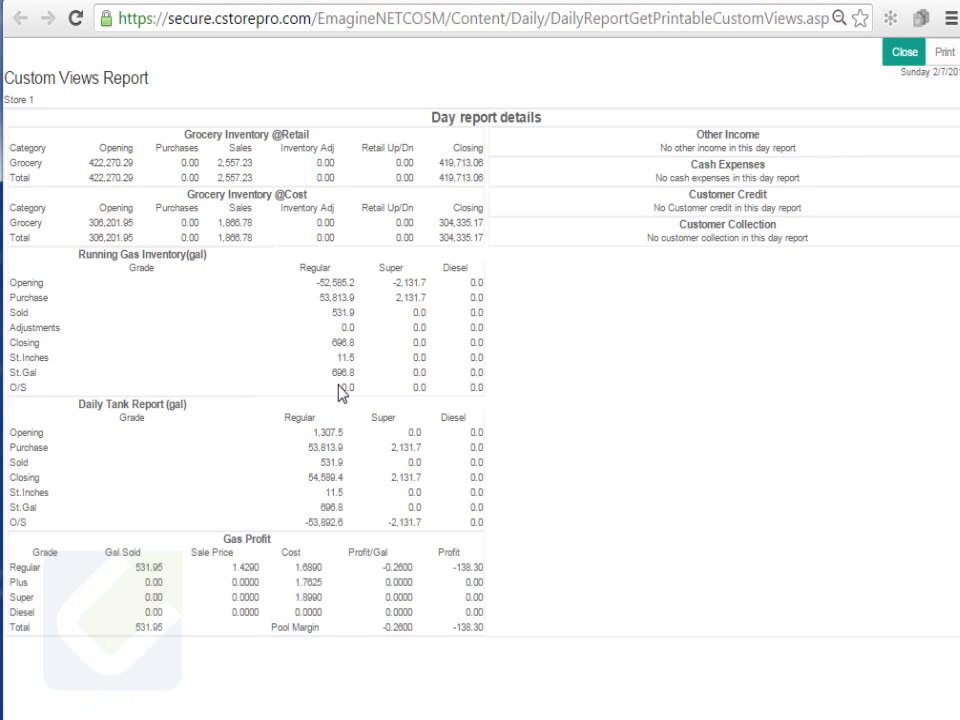
# - Check Regular's opening, purchase, sold, closing, stick gallons and over/short figures in the running gas inventory, then close the report
pyautogui.moveTo(341, 388); pyautogui.dragTo(358, 387)
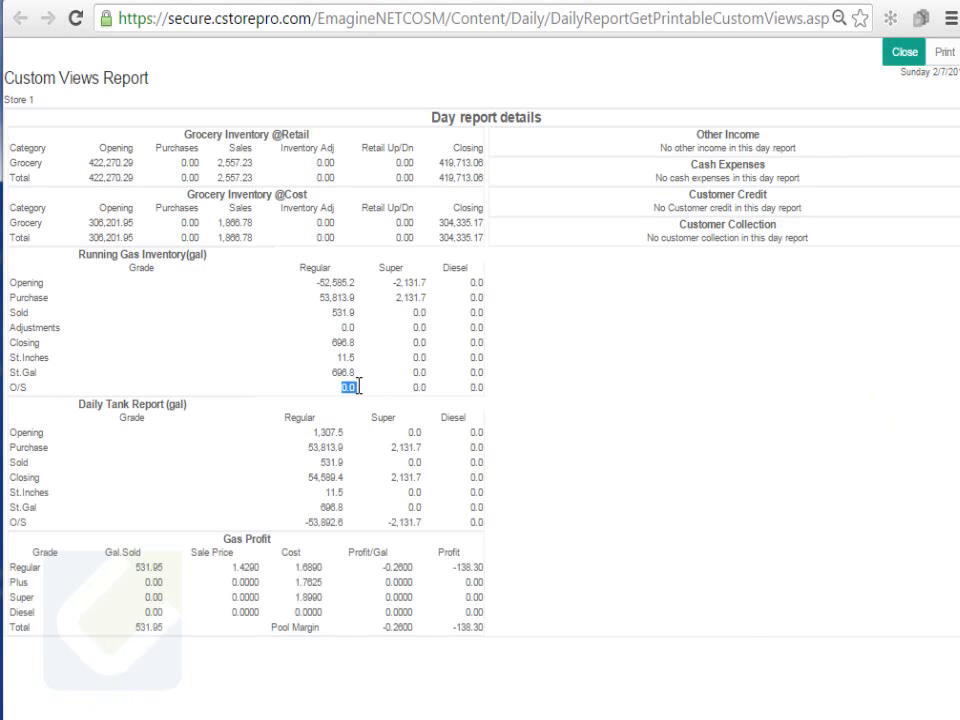
pyautogui.doubleClick(321, 283)
pyautogui.doubleClick(321, 298)
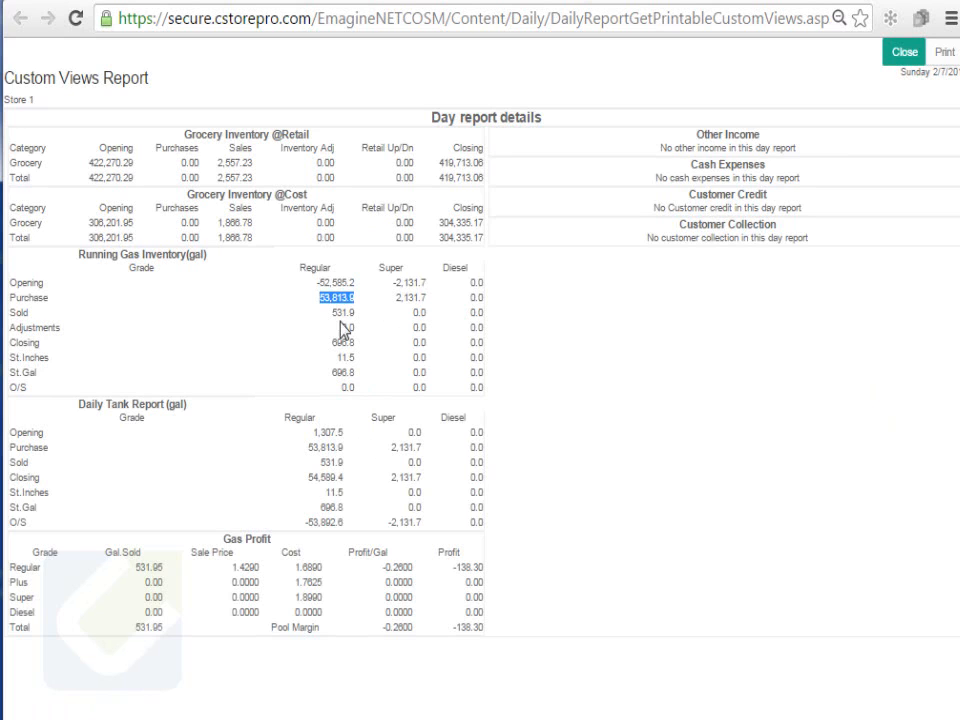
pyautogui.doubleClick(343, 313)
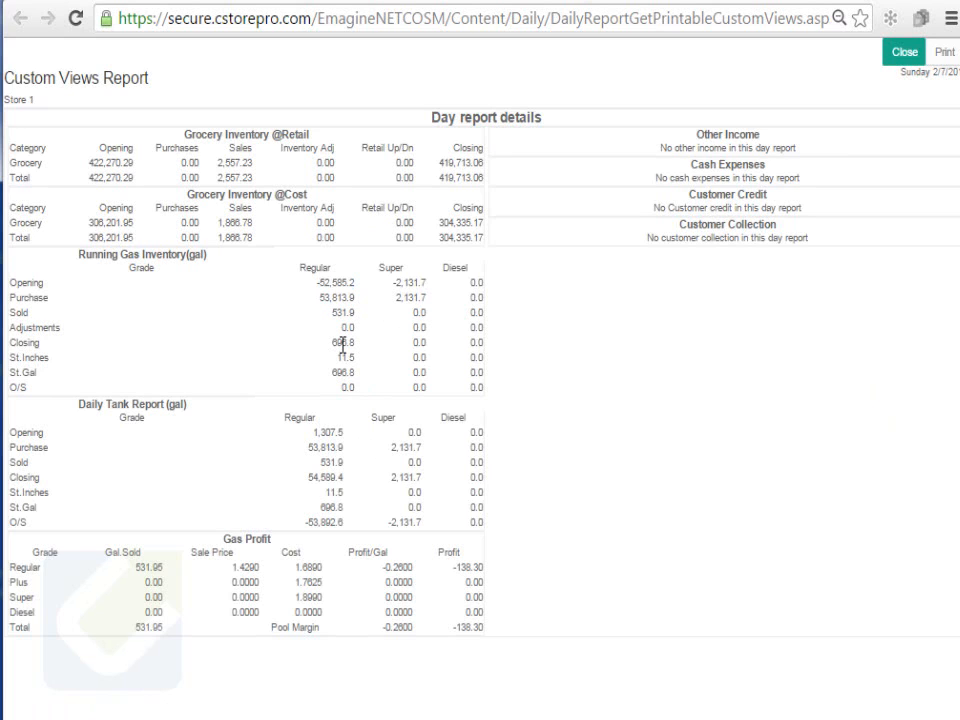
pyautogui.doubleClick(343, 342)
pyautogui.doubleClick(343, 372)
pyautogui.doubleClick(346, 387)
pyautogui.click(174, 0)
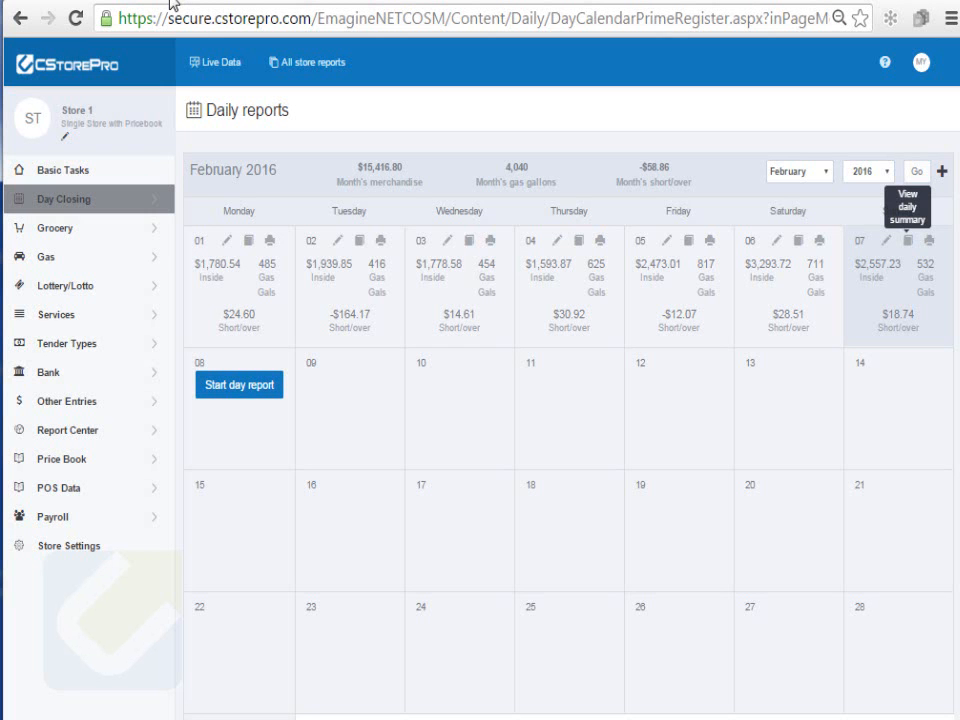